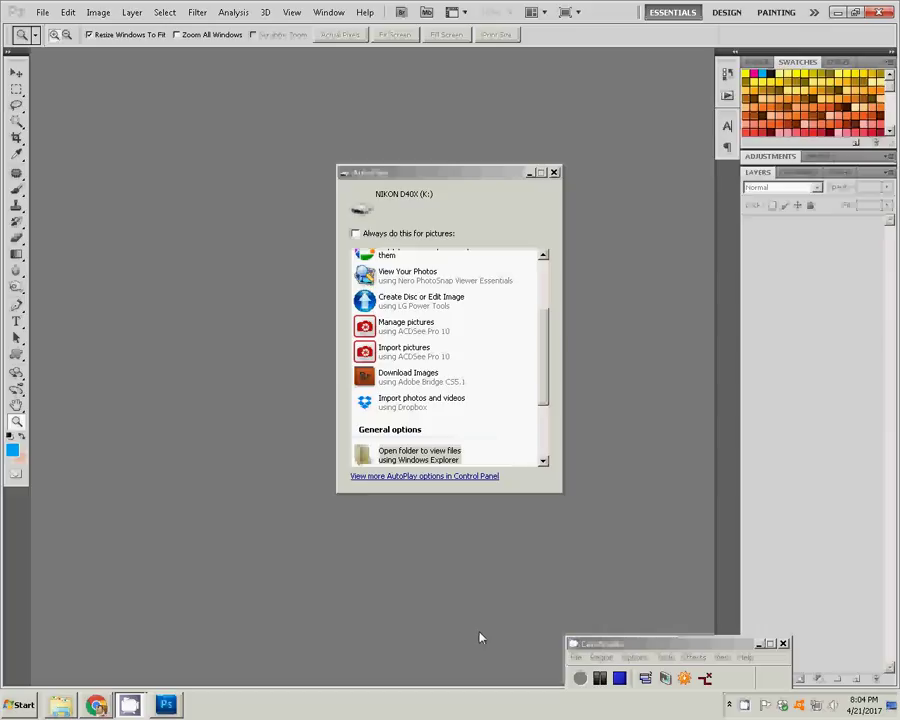
- Open the camera drive's DCIM > 104ND40X photo folder in Explorer
{"action": "left_click", "coordinate": [760, 643]}
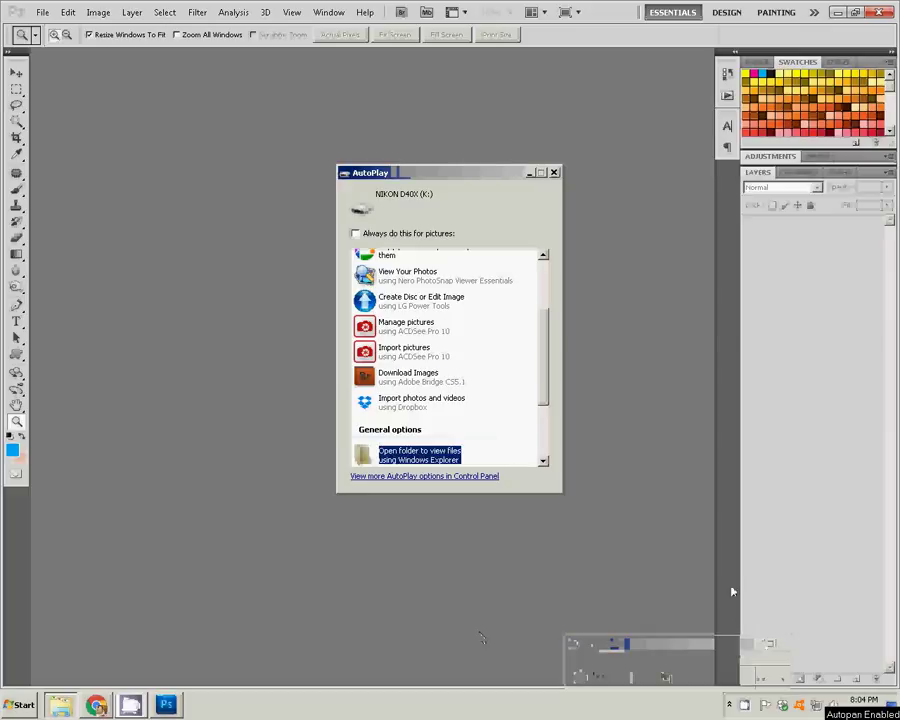
{"action": "left_click", "coordinate": [408, 452]}
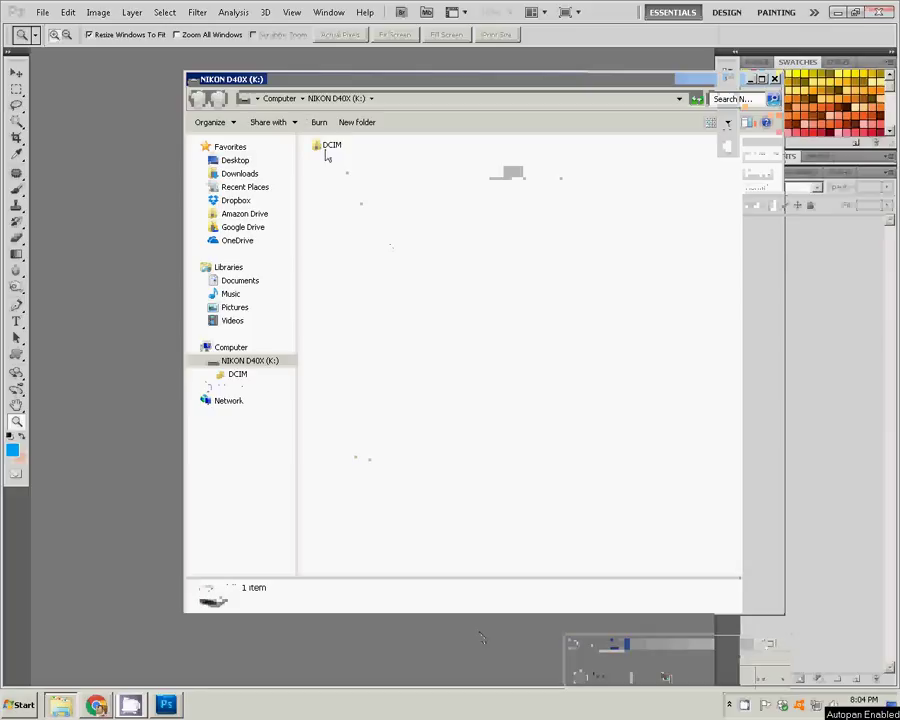
{"action": "left_click", "coordinate": [327, 148]}
{"action": "double_click", "coordinate": [325, 150]}
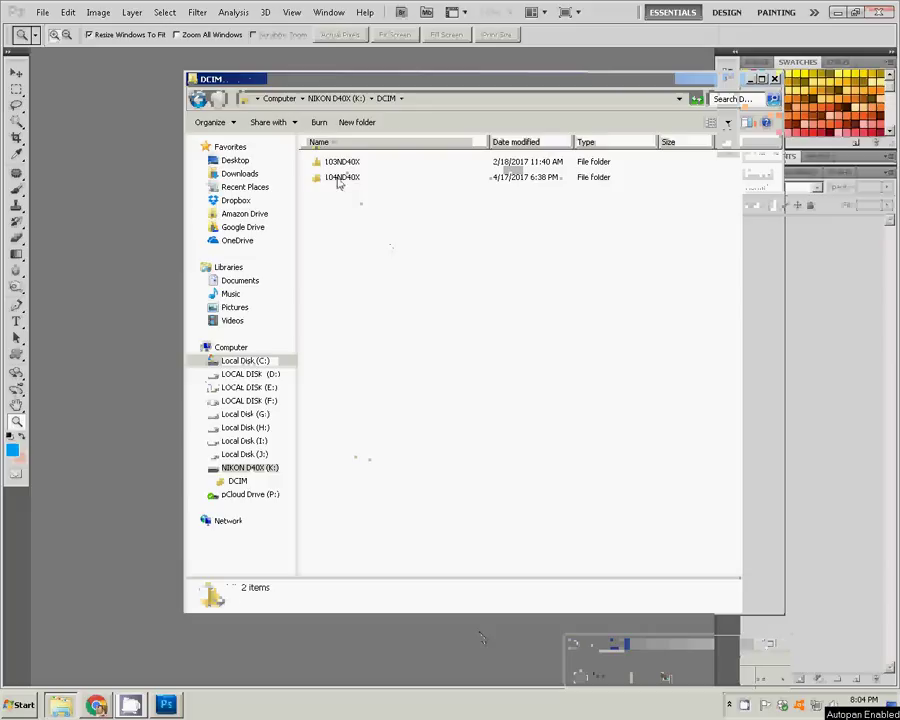
{"action": "left_click", "coordinate": [338, 178]}
{"action": "double_click", "coordinate": [338, 178]}
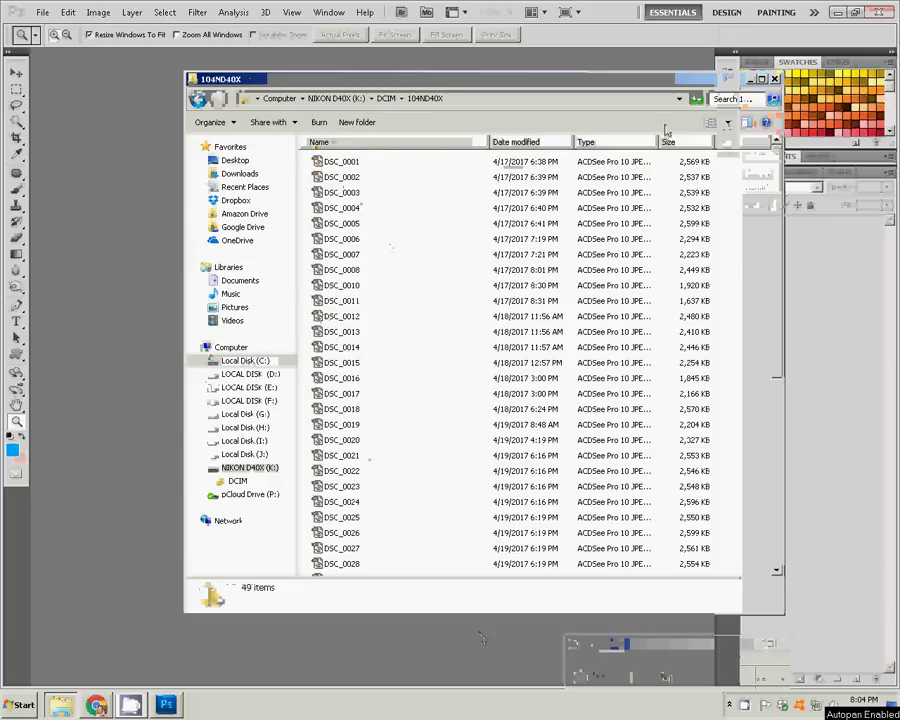
- Show the photos as Large Icons sorted descending and select DSC_0049
{"action": "left_click", "coordinate": [729, 122]}
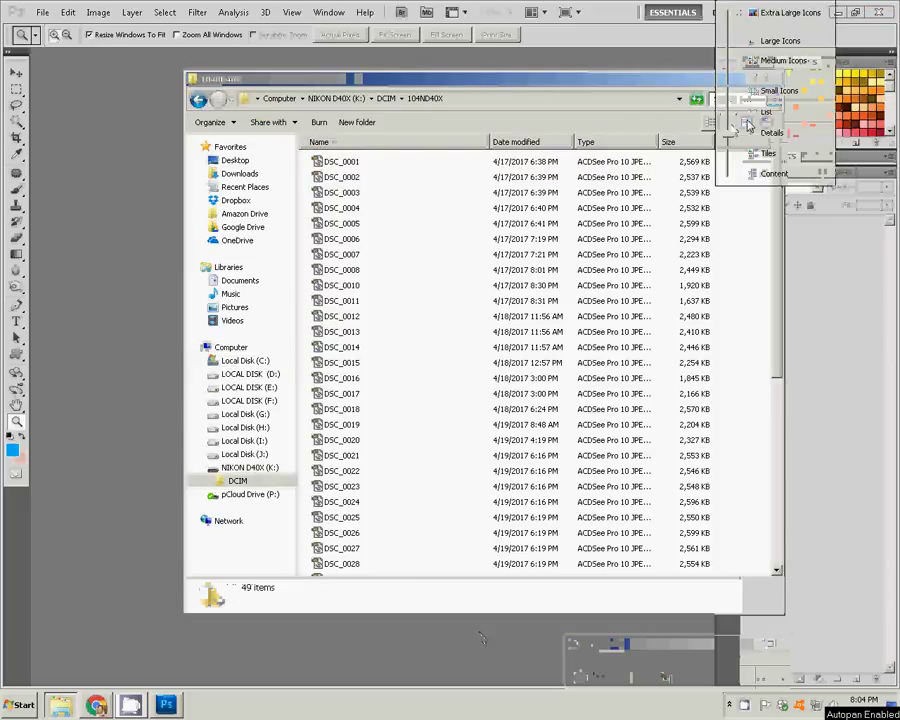
{"action": "left_click", "coordinate": [772, 42]}
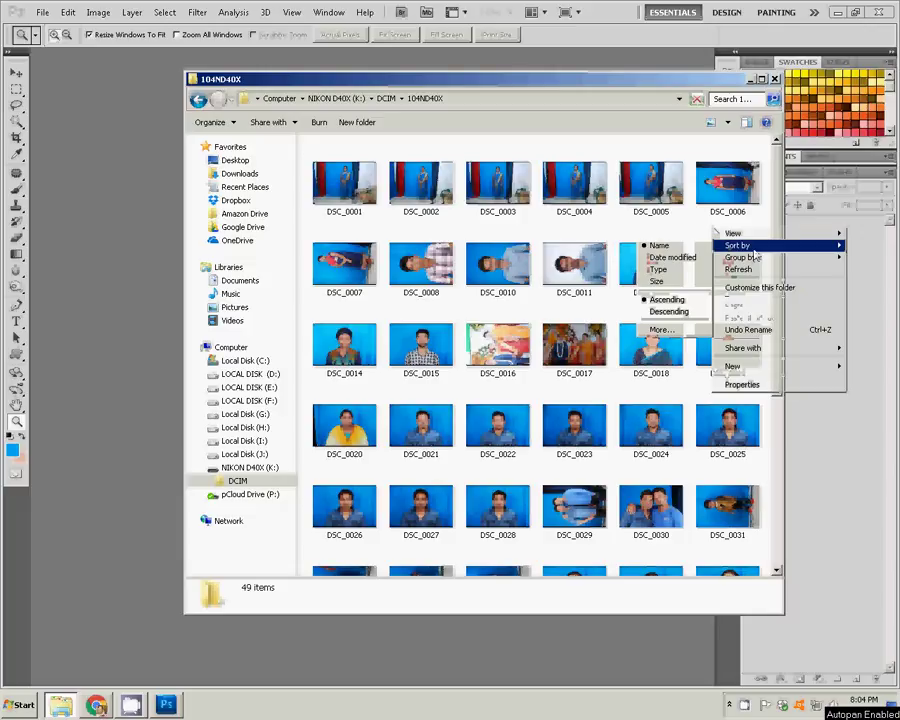
{"action": "left_click", "coordinate": [683, 313]}
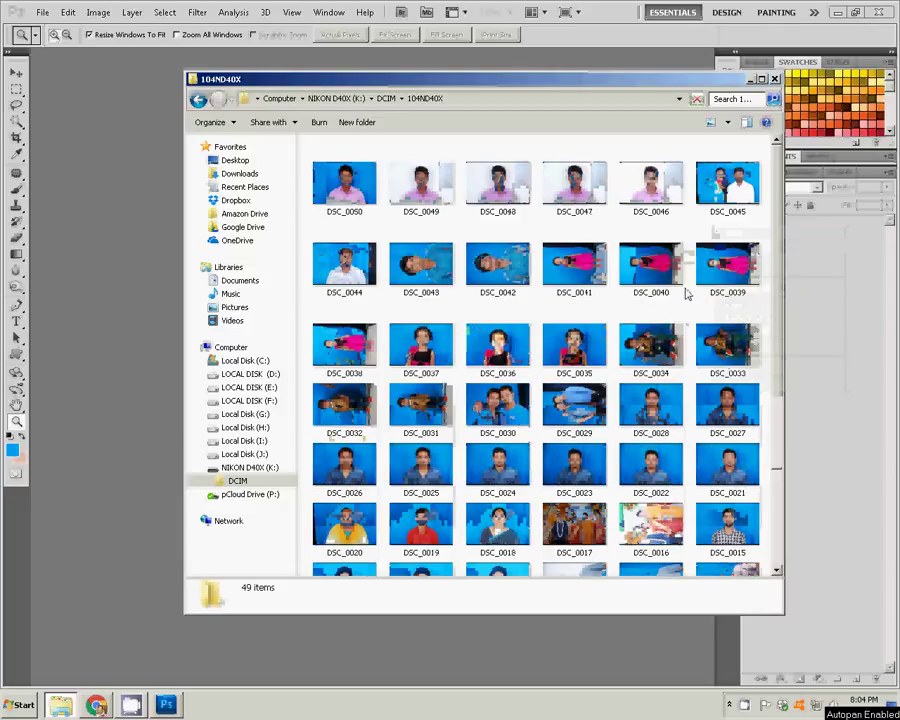
{"action": "left_click", "coordinate": [431, 200]}
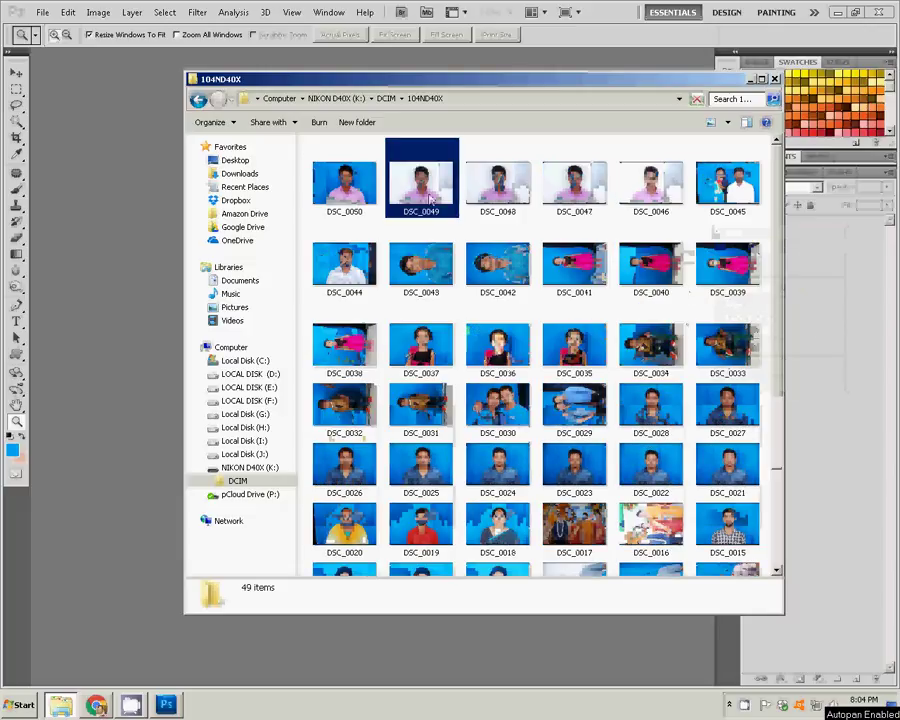
- Open photos DSC_0049 through DSC_0046, close DSC_0049, and move the remaining window upper left
{"action": "left_click", "coordinate": [652, 198], "text": "shift"}
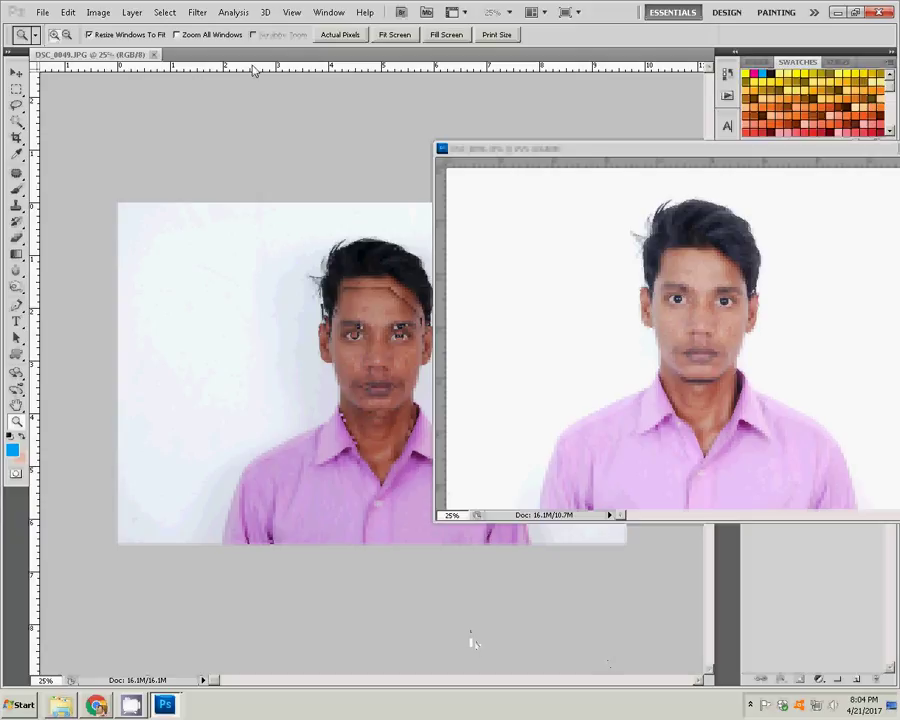
{"action": "left_click", "coordinate": [155, 57]}
{"action": "left_click_drag", "start_coordinate": [639, 151], "coordinate": [292, 135]}
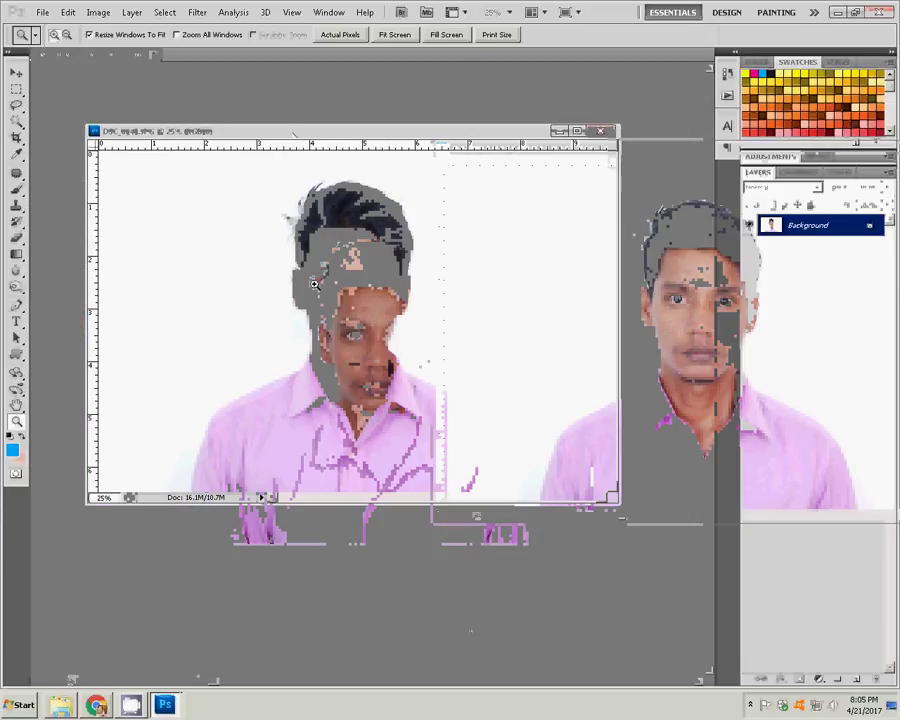
- Zoom into the face and patch the main nose blemish with nearby clean skin
{"action": "left_click", "coordinate": [387, 354]}
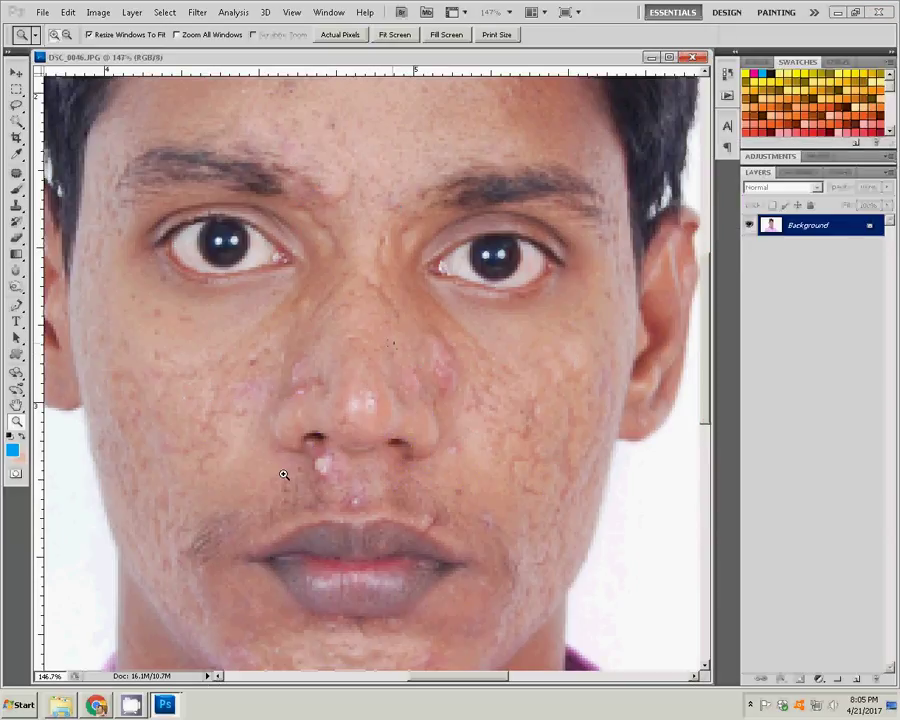
{"action": "left_click", "coordinate": [284, 475]}
{"action": "key", "text": "j"}
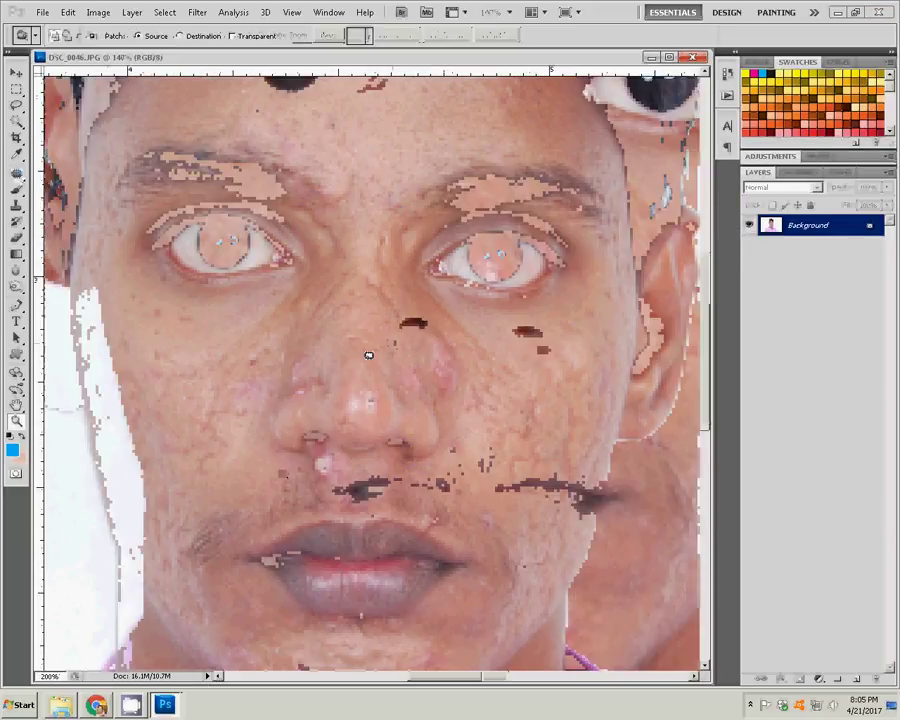
{"action": "left_click_drag", "start_coordinate": [432, 368], "coordinate": [378, 373]}
{"action": "key", "text": "ctrl+d"}
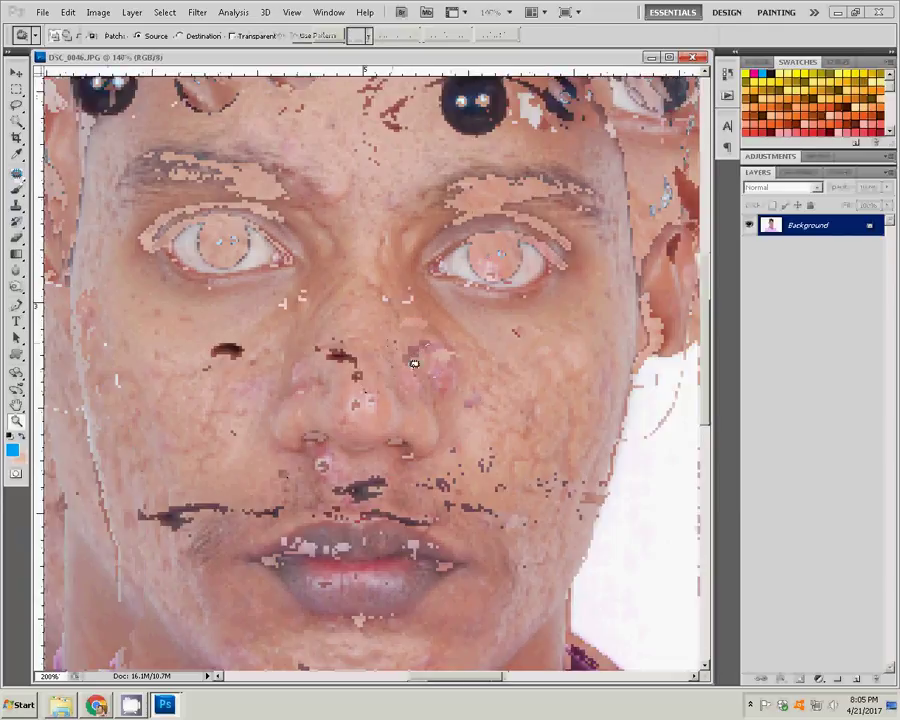
- Patch the remaining blemishes beside and below the nose with the Patch tool
{"action": "left_click_drag", "start_coordinate": [414, 363], "coordinate": [414, 345]}
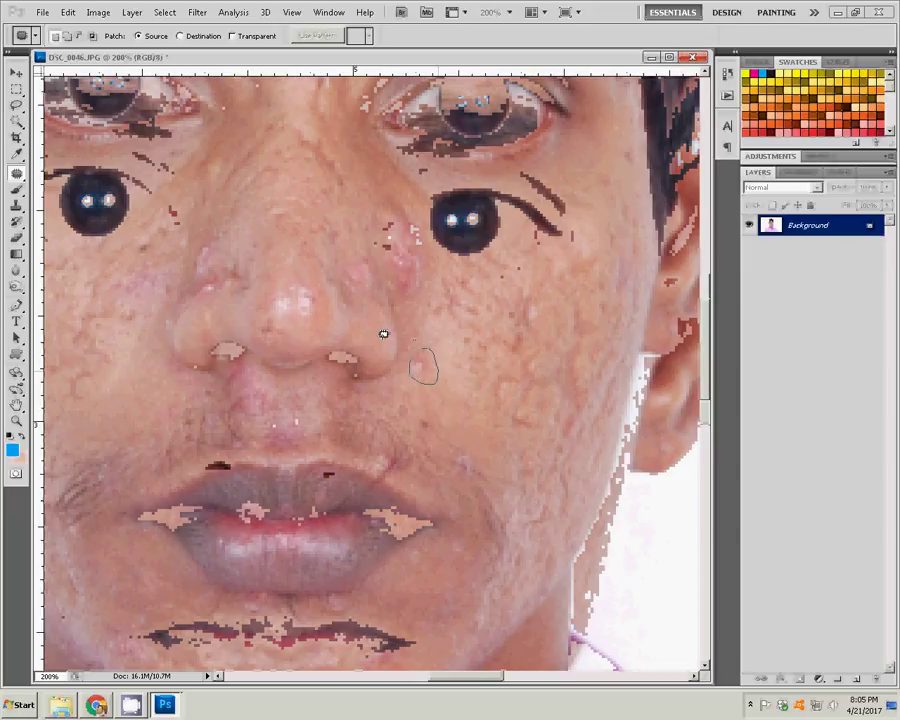
{"action": "left_click_drag", "start_coordinate": [381, 330], "coordinate": [390, 378]}
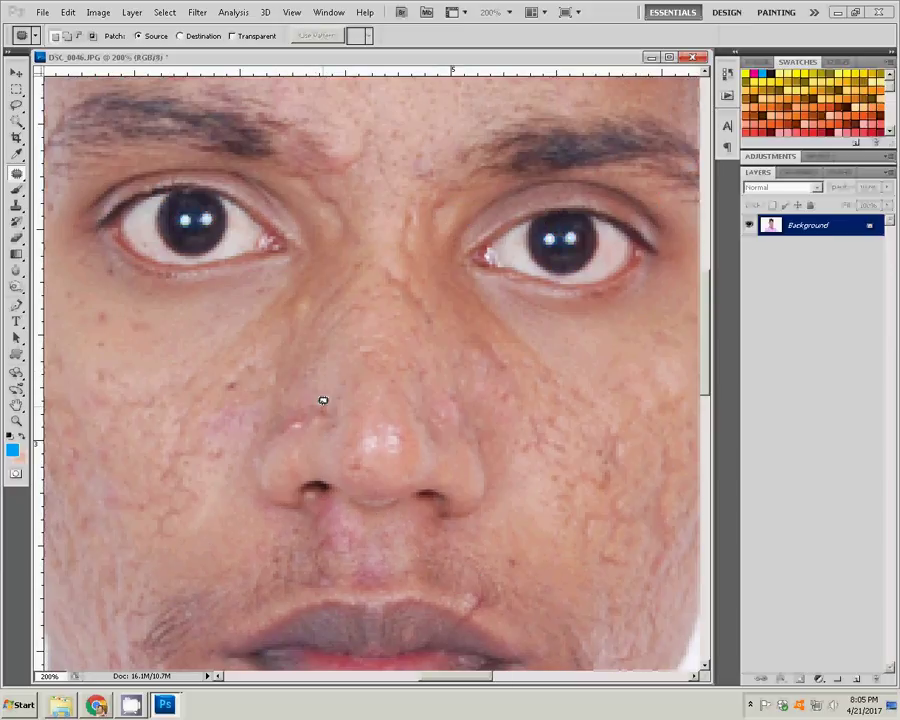
{"action": "left_click_drag", "start_coordinate": [323, 398], "coordinate": [341, 396]}
{"action": "key", "text": "ctrl+d"}
{"action": "left_click_drag", "start_coordinate": [326, 410], "coordinate": [352, 468]}
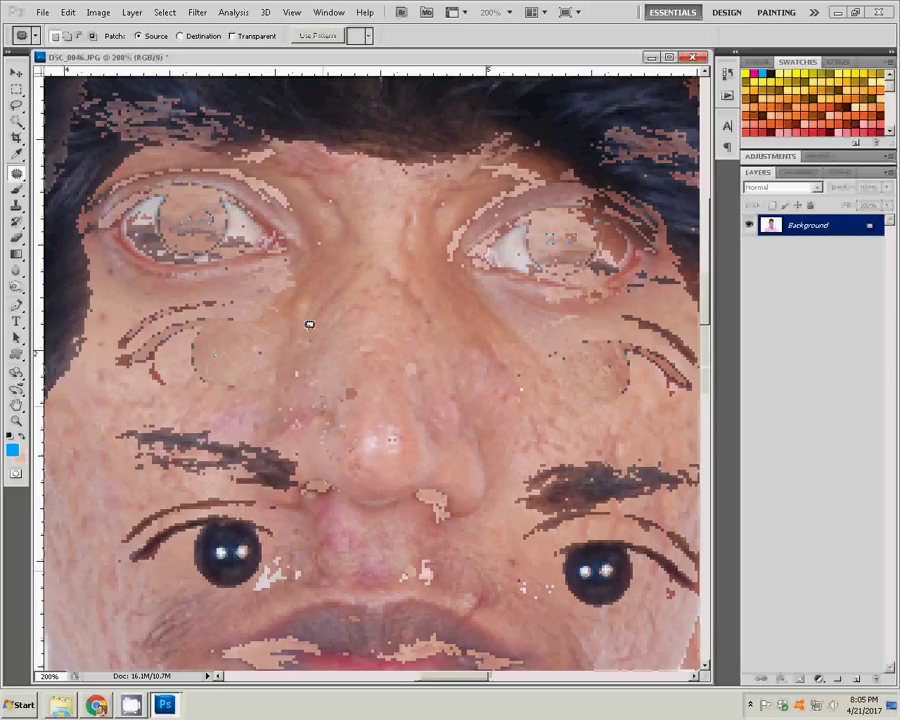
{"action": "mouse_move", "coordinate": [452, 249]}
{"action": "left_mouse_down"}
{"action": "mouse_move", "coordinate": [327, 135]}
{"action": "mouse_move", "coordinate": [371, 275]}
{"action": "left_mouse_up"}
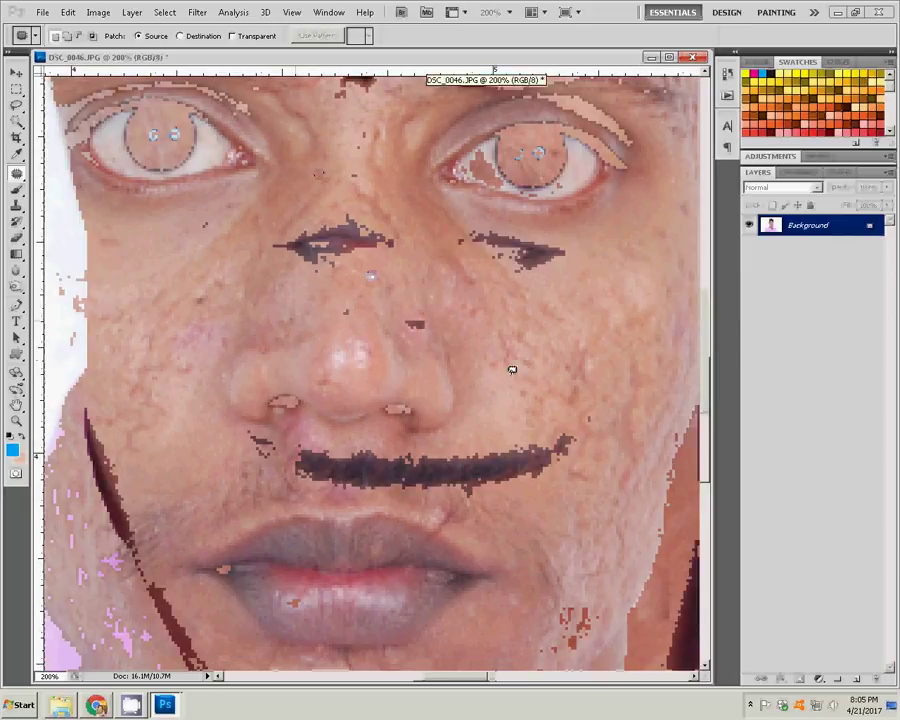
- Zoom into the hair and sample clean white background as the Clone Stamp source
{"action": "key", "text": "z"}
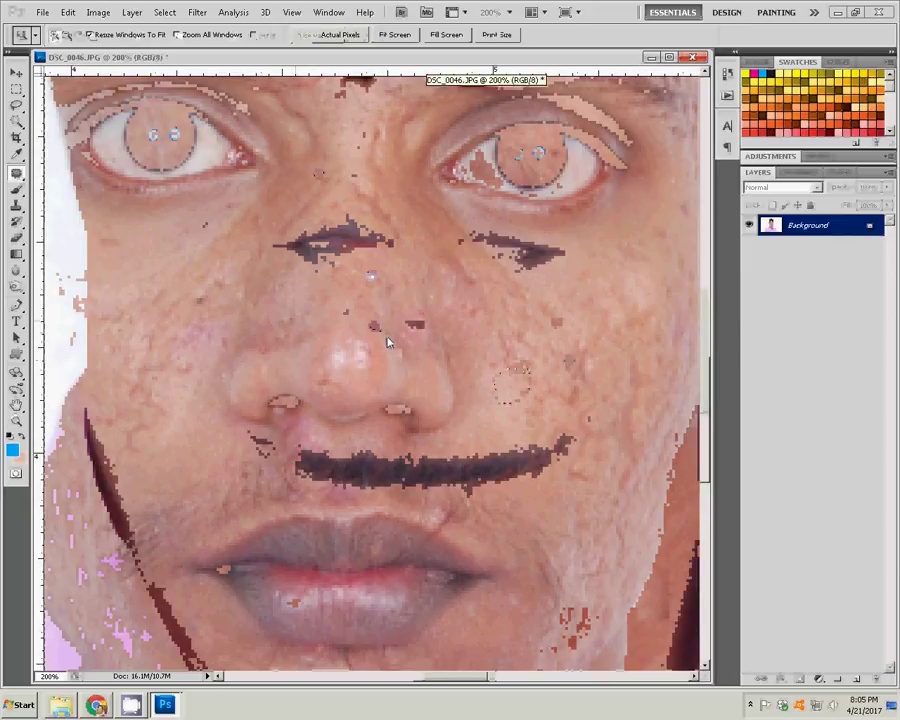
{"action": "right_click", "coordinate": [374, 328]}
{"action": "scroll", "coordinate": [397, 336], "scroll_direction": "down", "scroll_amount": 5}
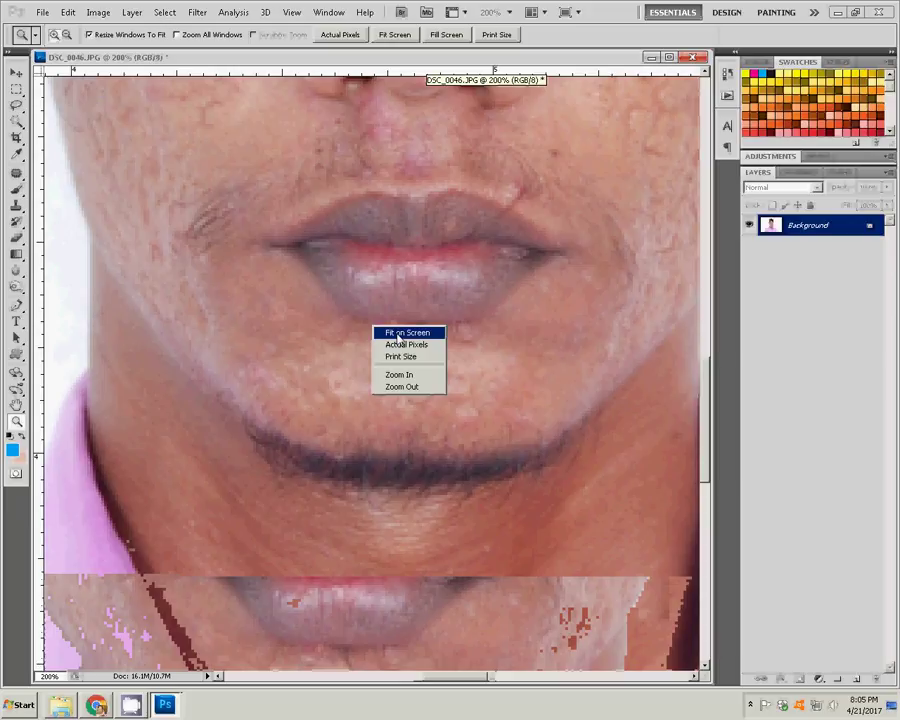
{"action": "left_click", "coordinate": [397, 334]}
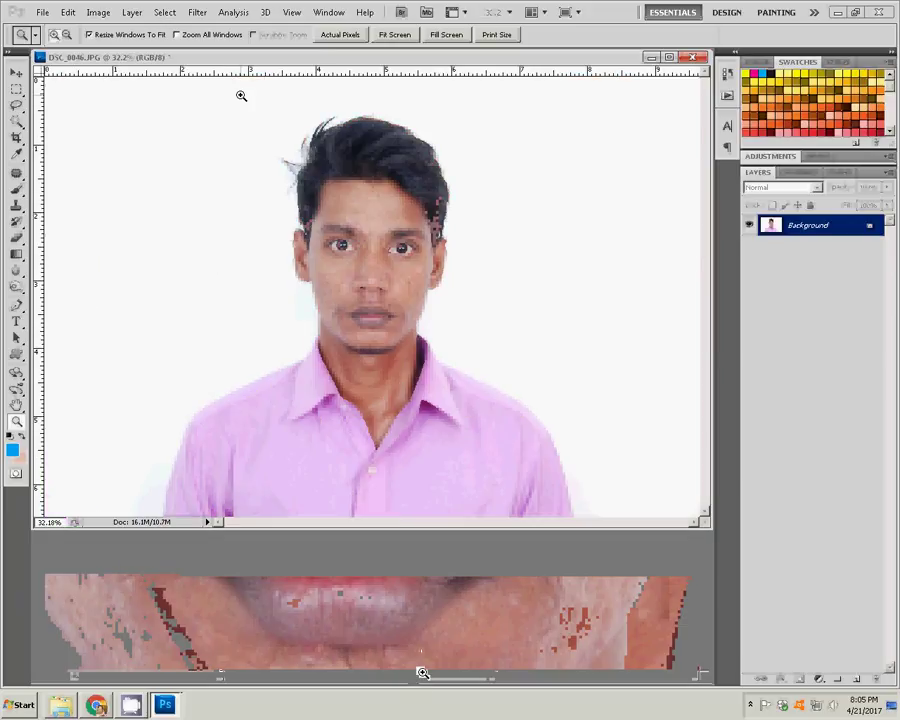
{"action": "left_click_drag", "start_coordinate": [243, 94], "coordinate": [371, 240]}
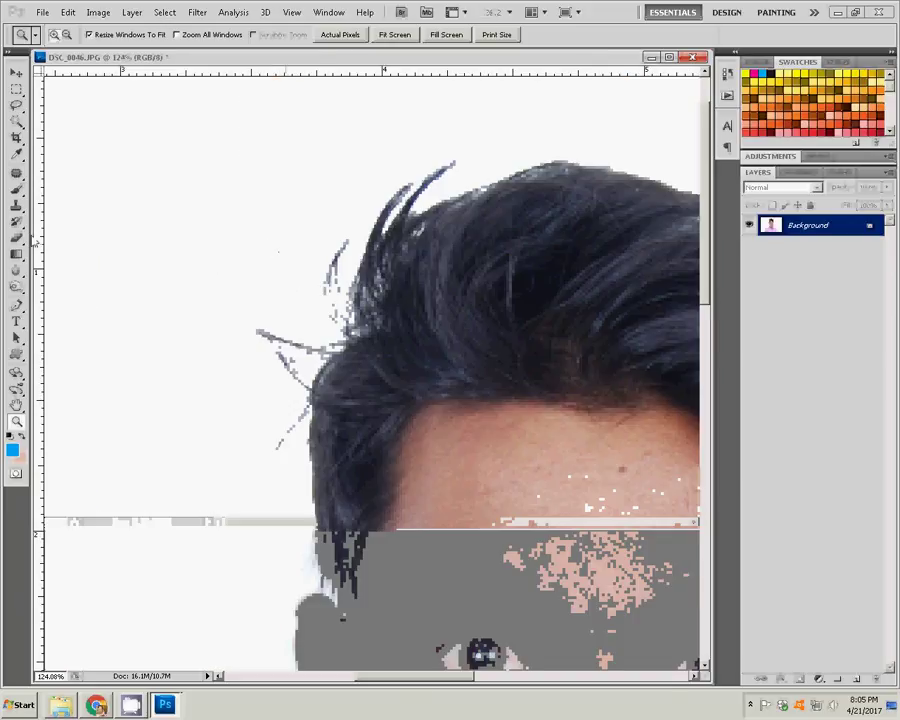
{"action": "left_click", "coordinate": [16, 190]}
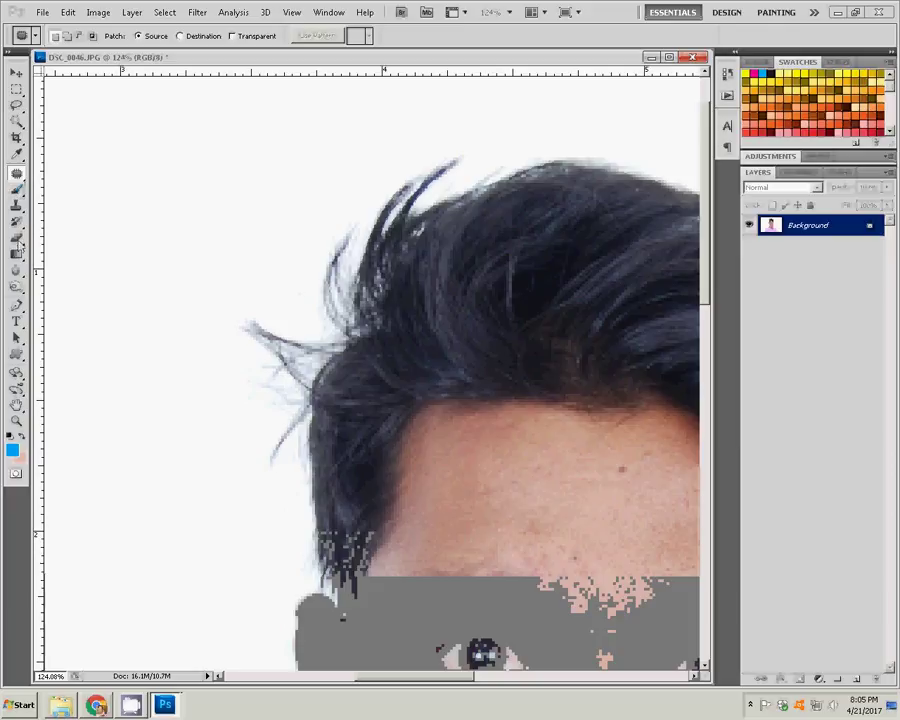
{"action": "key", "text": "s"}
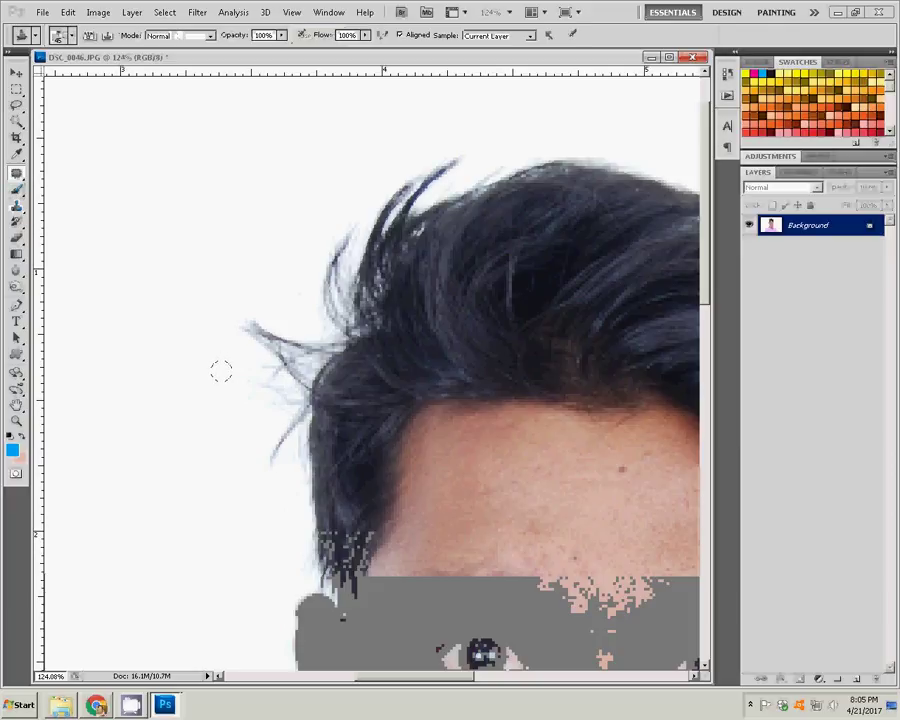
{"action": "left_click", "coordinate": [237, 374], "text": "alt"}
- Clone white background over the stray strands left of and atop the hair
{"action": "mouse_move", "coordinate": [232, 334]}
{"action": "left_mouse_down"}
{"action": "mouse_move", "coordinate": [298, 360]}
{"action": "mouse_move", "coordinate": [241, 392]}
{"action": "left_mouse_up"}
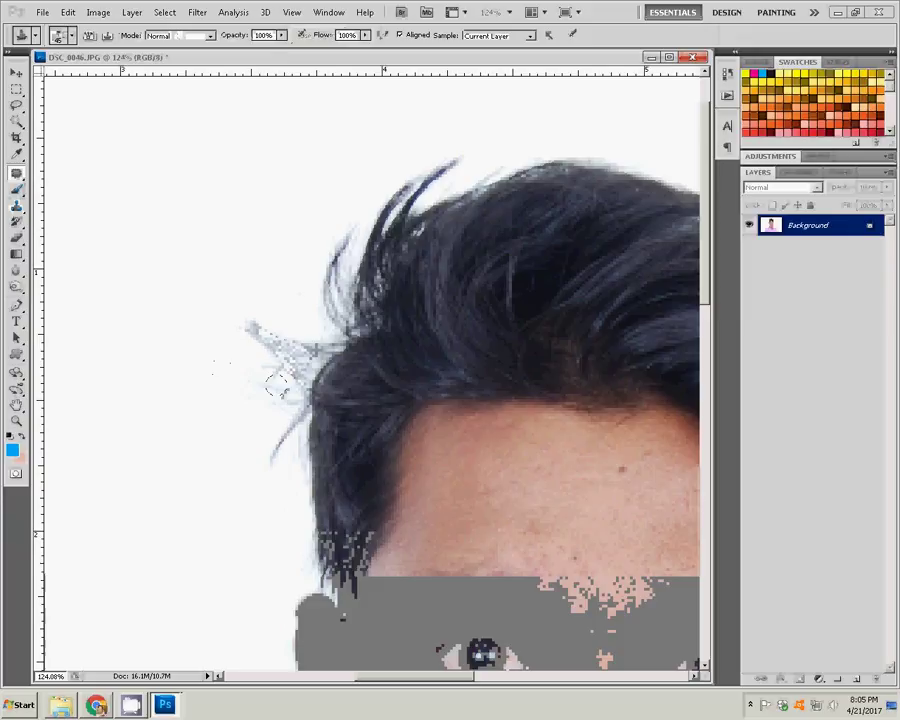
{"action": "mouse_move", "coordinate": [246, 344]}
{"action": "left_mouse_down"}
{"action": "mouse_move", "coordinate": [283, 354]}
{"action": "mouse_move", "coordinate": [277, 421]}
{"action": "left_mouse_up"}
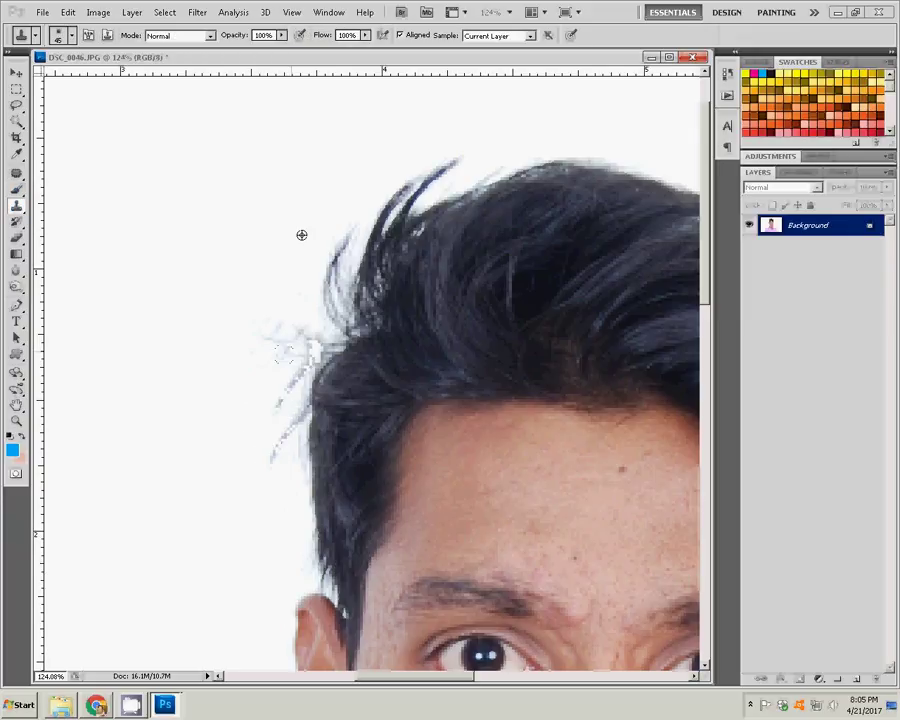
{"action": "left_click_drag", "start_coordinate": [338, 248], "coordinate": [312, 293]}
{"action": "left_click_drag", "start_coordinate": [396, 177], "coordinate": [370, 170]}
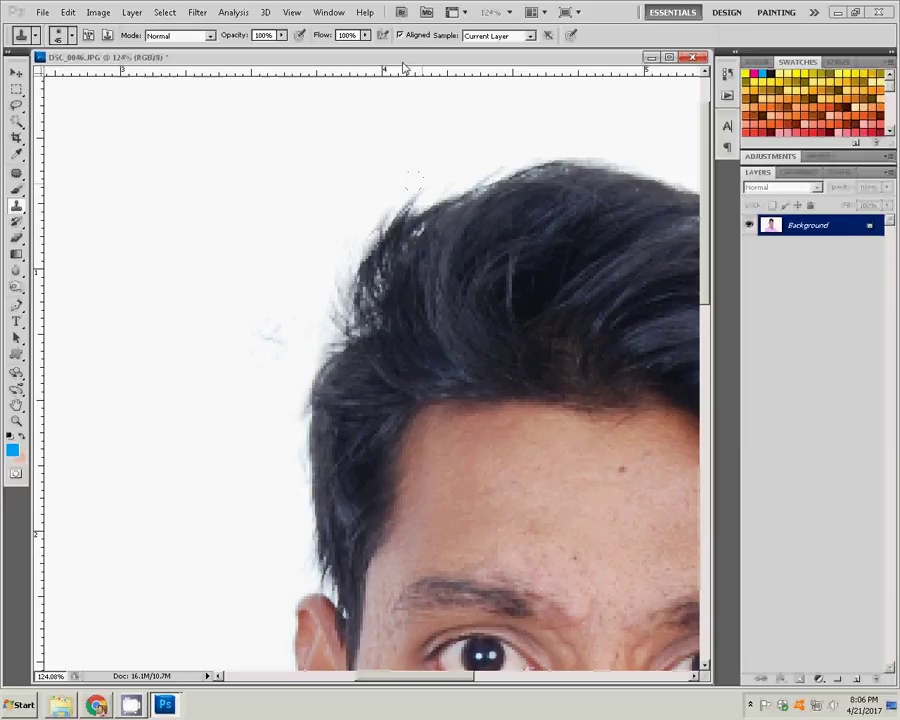
{"action": "key", "text": "z"}
{"action": "right_click", "coordinate": [431, 246]}
- Set the Crop tool to 3.5 cm × 4.5 cm at 300 pixels/inch
{"action": "left_click", "coordinate": [455, 250]}
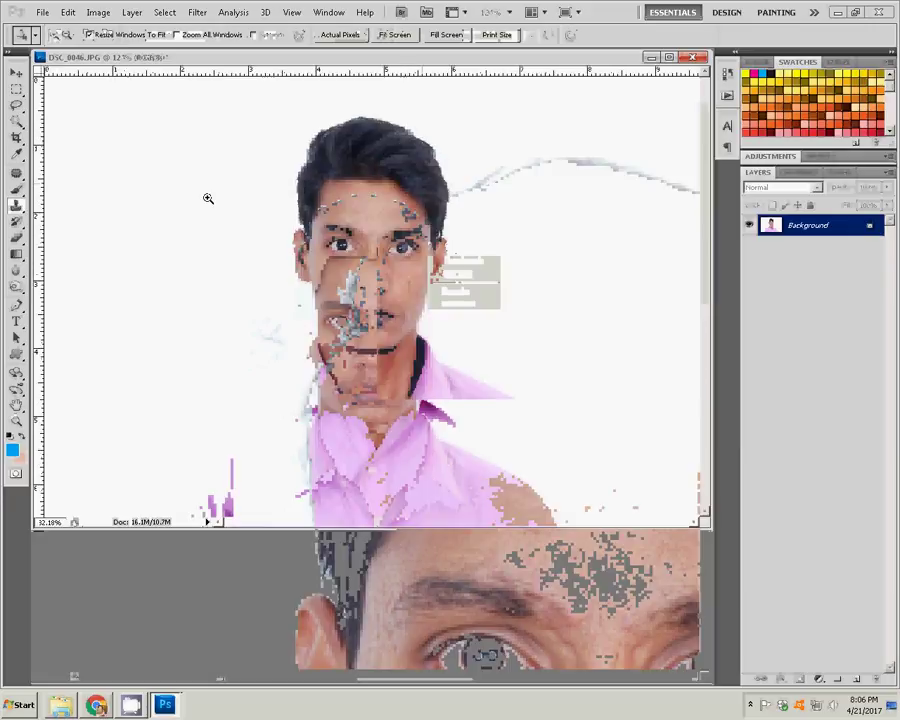
{"action": "key", "text": "c"}
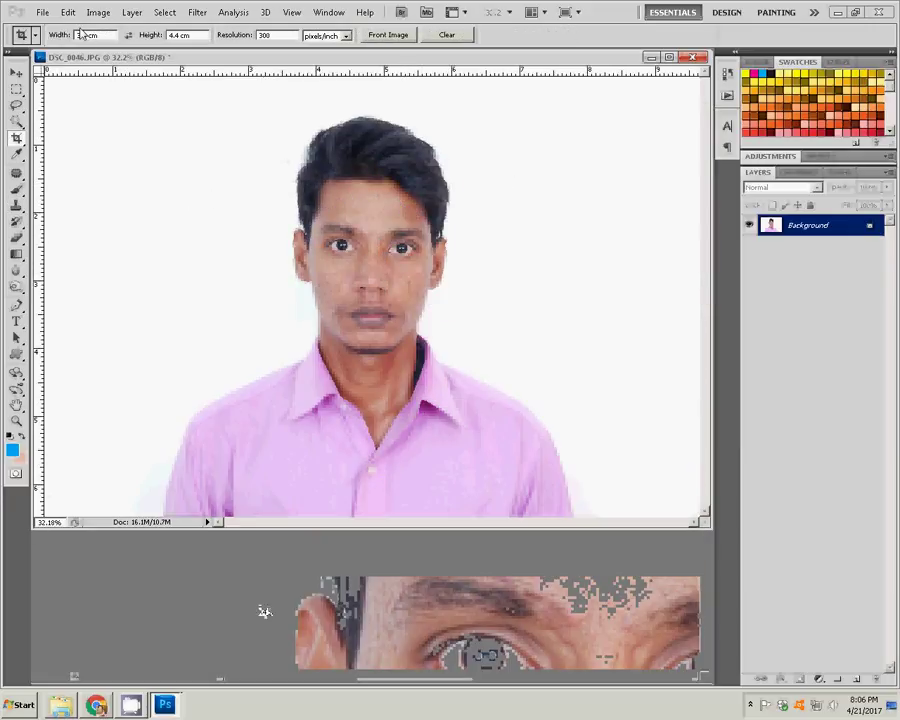
{"action": "key", "text": "BackSpace"}
{"action": "type", "text": ".5"}
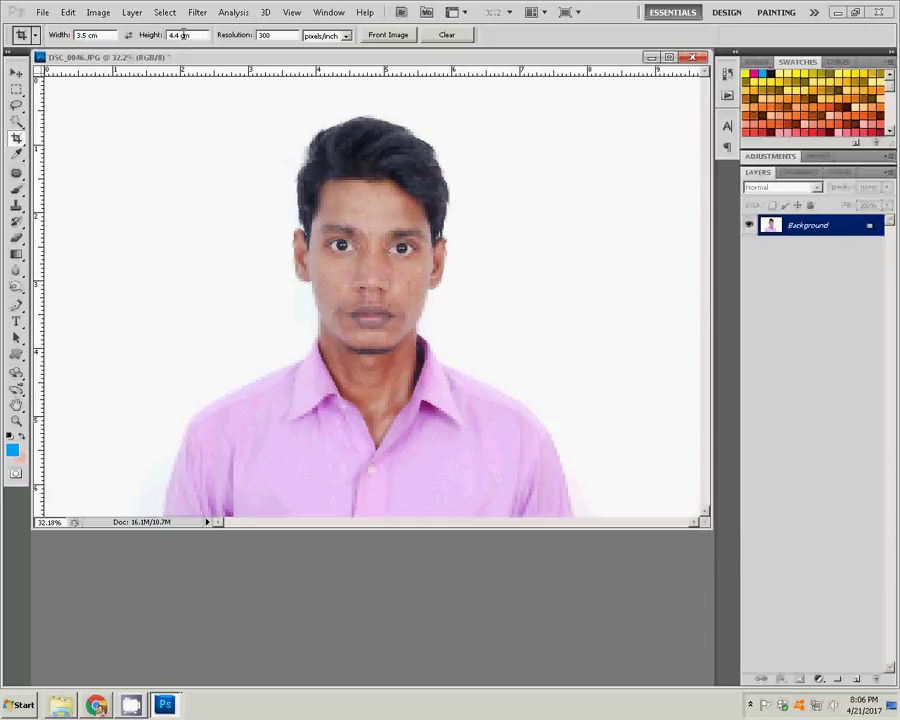
{"action": "key", "text": "BackSpace"}
{"action": "key", "text": "BackSpace"}
{"action": "type", "text": ".5"}
- Draw the crop box over the head and shoulders, nudge it, and apply the crop
{"action": "left_click_drag", "start_coordinate": [493, 438], "coordinate": [230, 101]}
{"action": "left_click_drag", "start_coordinate": [372, 315], "coordinate": [382, 320]}
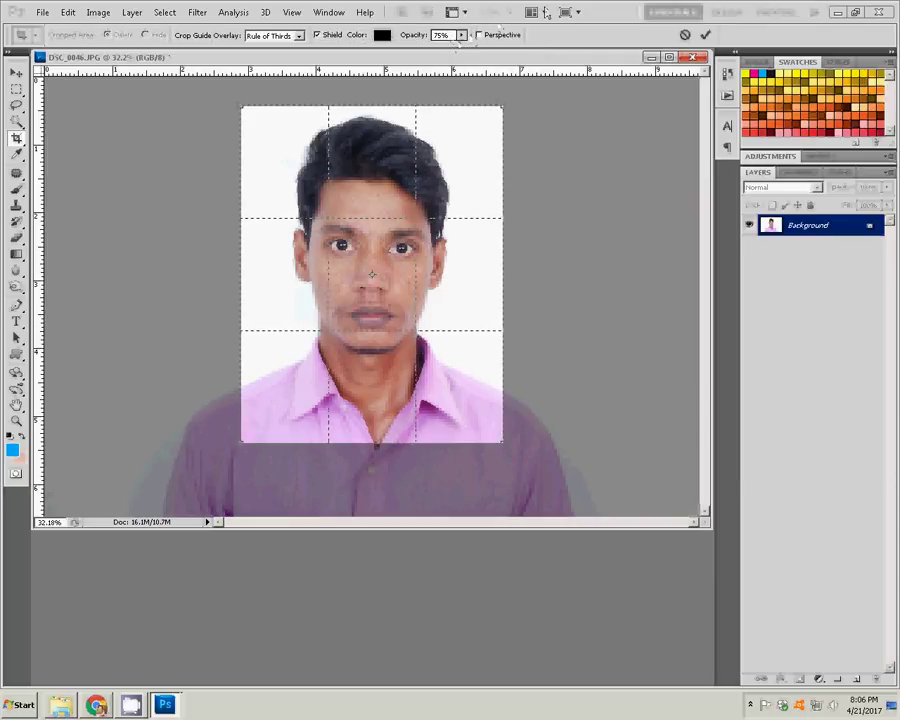
{"action": "left_click", "coordinate": [706, 36]}
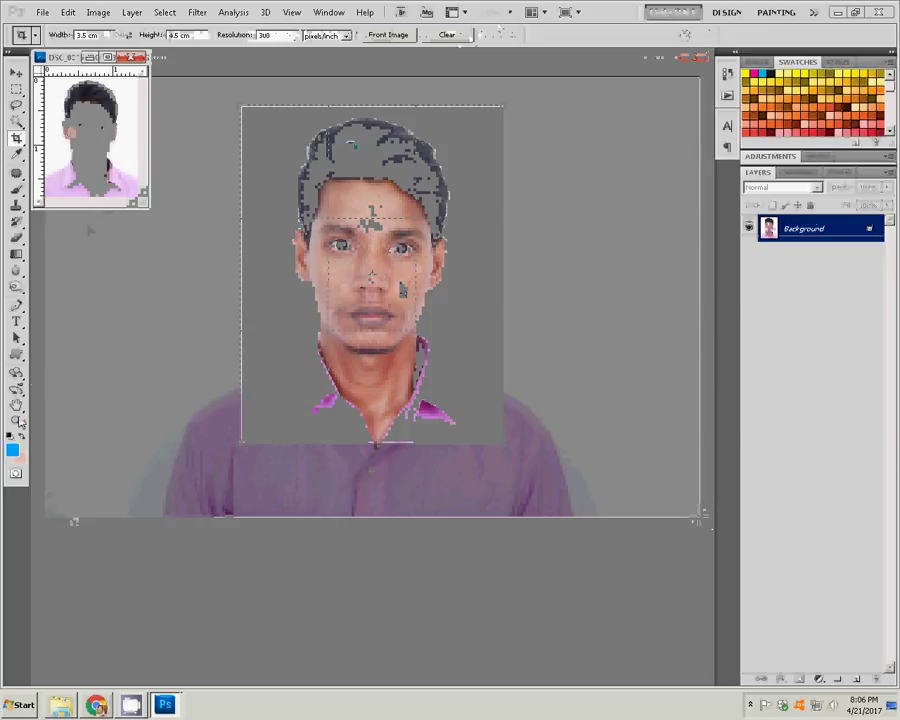
- Fit the cropped photo on screen and Magic Wand-select the white background
{"action": "key", "text": "z"}
{"action": "right_click", "coordinate": [87, 143]}
{"action": "left_click", "coordinate": [115, 150]}
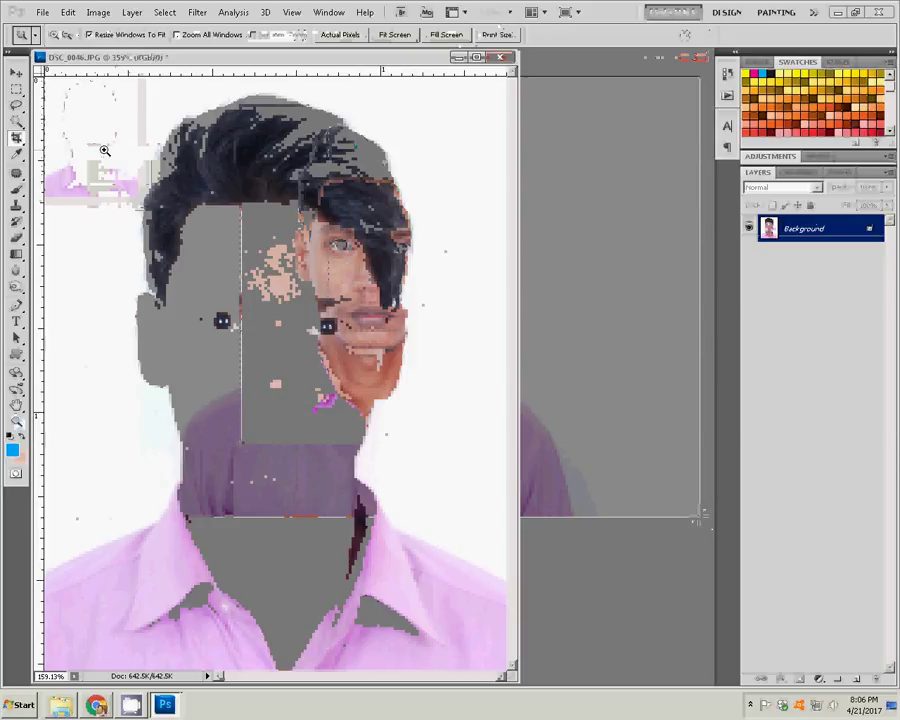
{"action": "left_click", "coordinate": [16, 120]}
{"action": "left_click", "coordinate": [147, 410]}
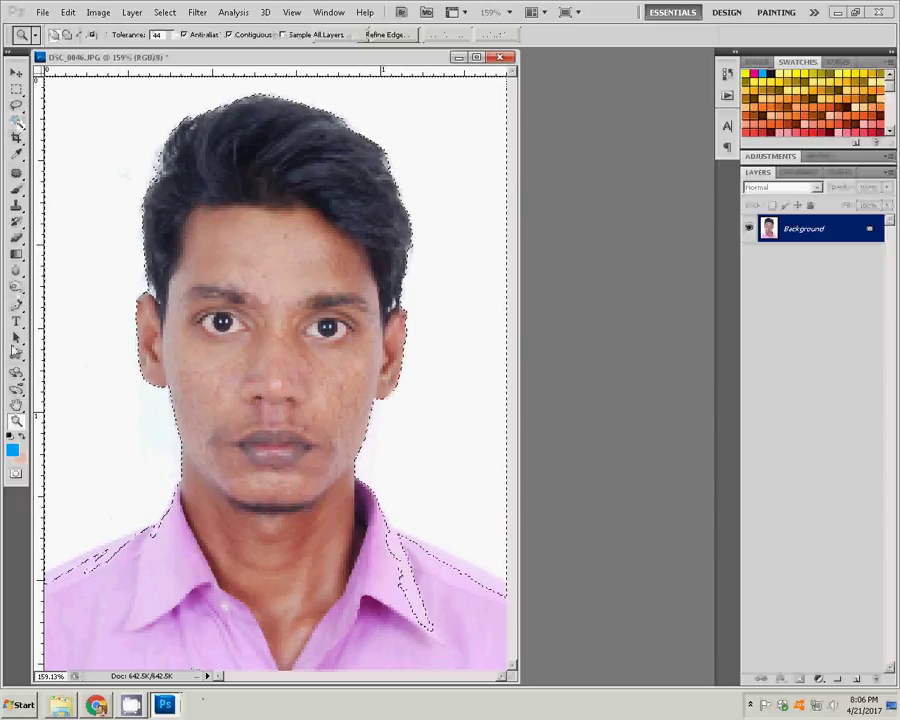
- Trace the left shoulder with the Pen tool and add that path to the selection
{"action": "left_click", "coordinate": [16, 309]}
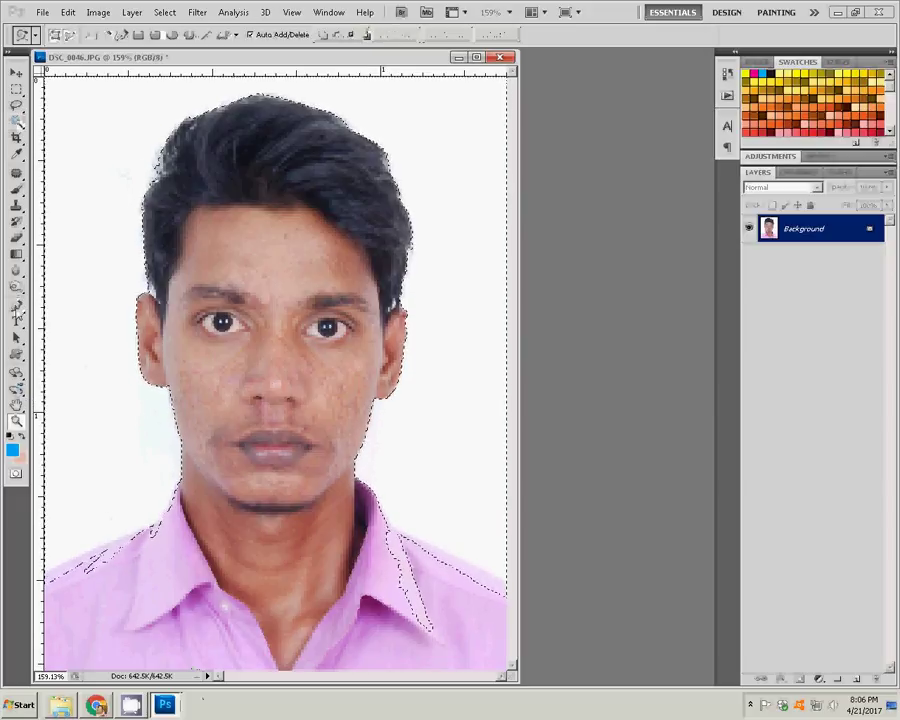
{"action": "scroll", "coordinate": [357, 562], "scroll_direction": "down", "scroll_amount": 1}
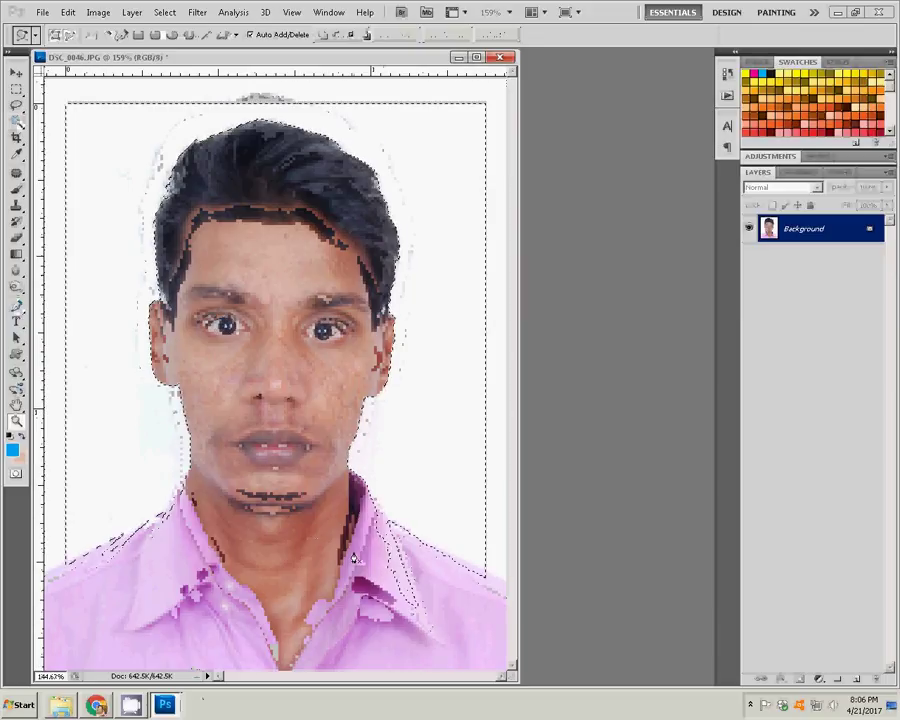
{"action": "left_click", "coordinate": [60, 557]}
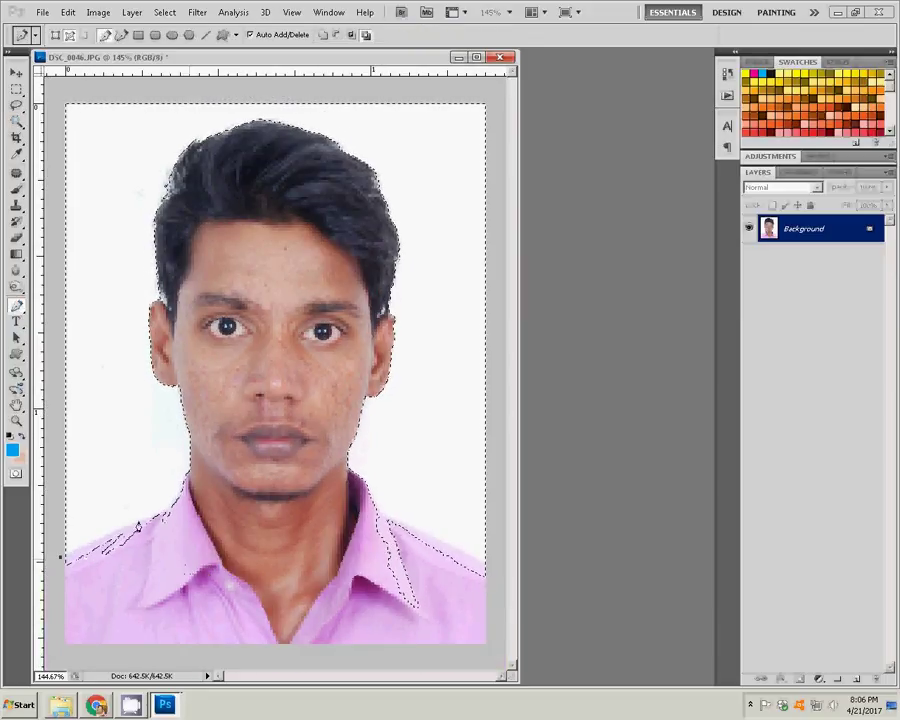
{"action": "left_click", "coordinate": [120, 526]}
{"action": "left_click", "coordinate": [175, 506]}
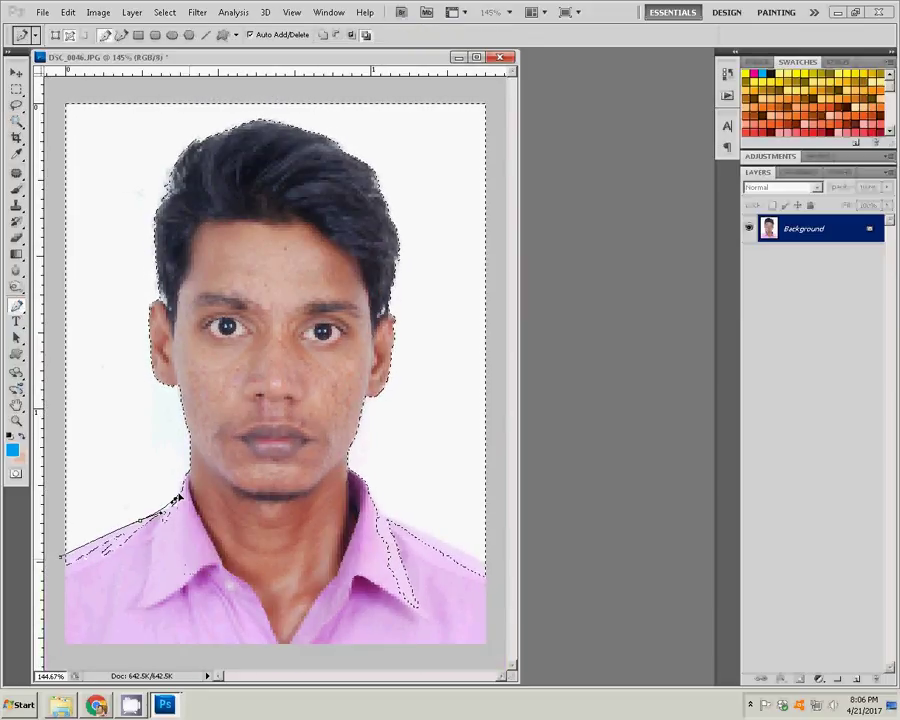
{"action": "left_click", "coordinate": [168, 555]}
{"action": "left_click", "coordinate": [104, 580]}
{"action": "left_click", "coordinate": [60, 590]}
{"action": "left_click", "coordinate": [60, 558]}
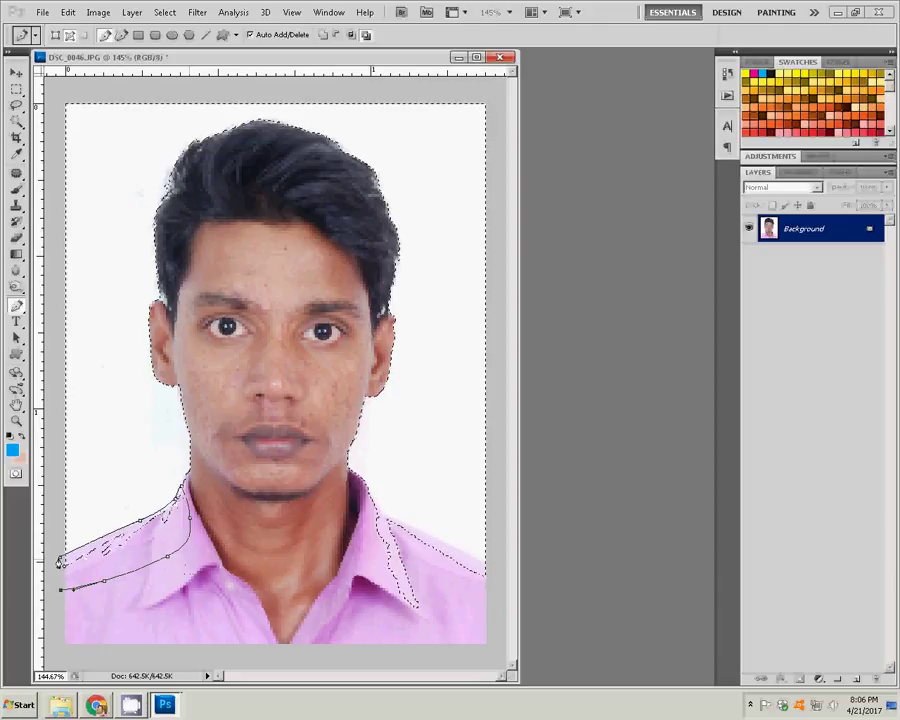
{"action": "key", "text": "ctrl+shift+Return"}
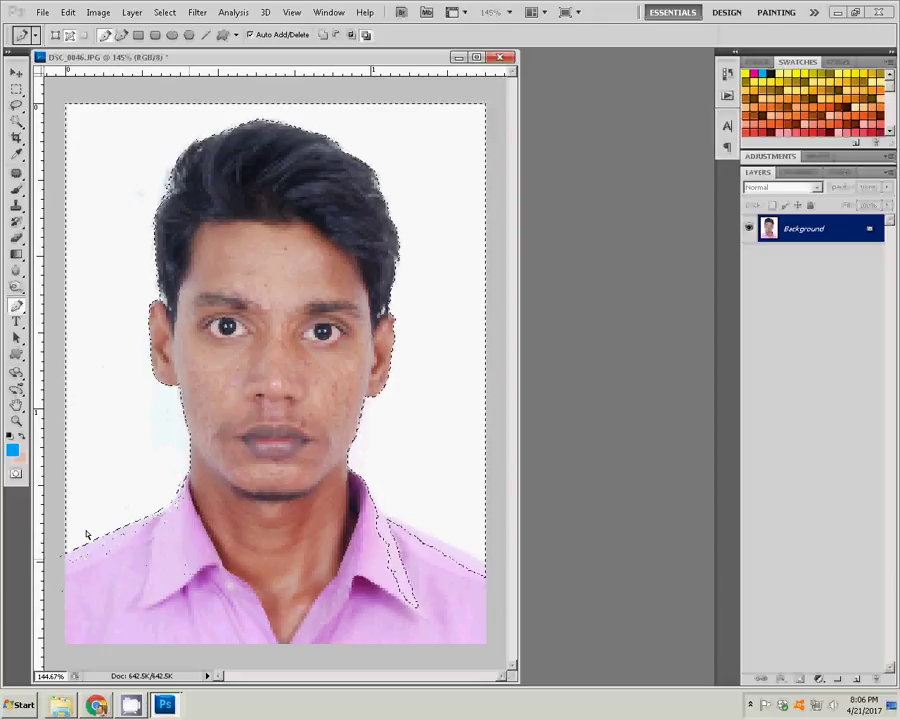
- Trace the right shoulder and collar with the Pen tool and load it as selection
{"action": "left_click", "coordinate": [381, 515]}
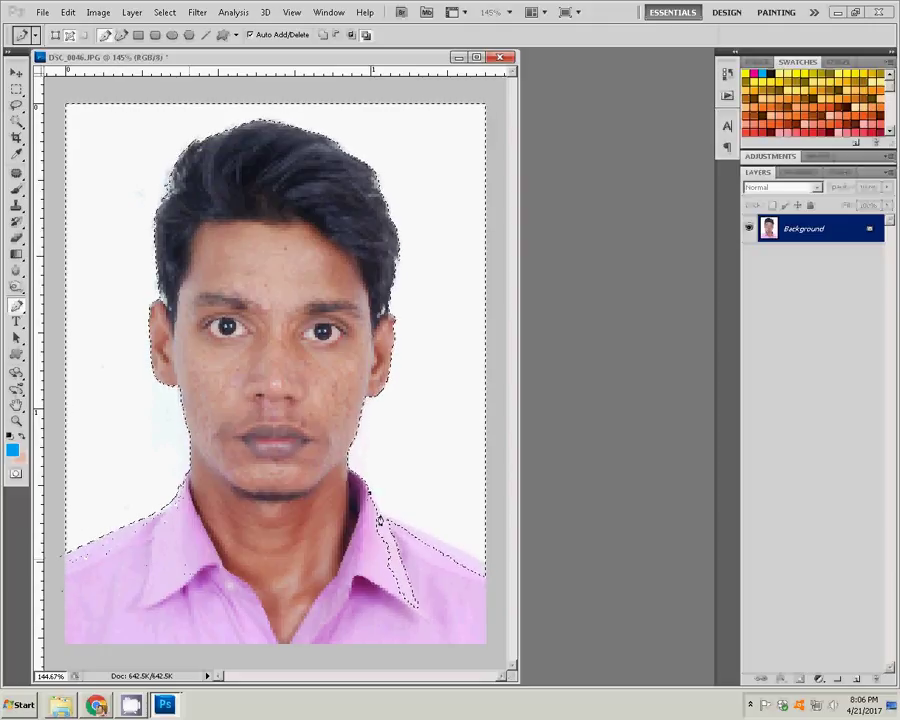
{"action": "left_click", "coordinate": [474, 563]}
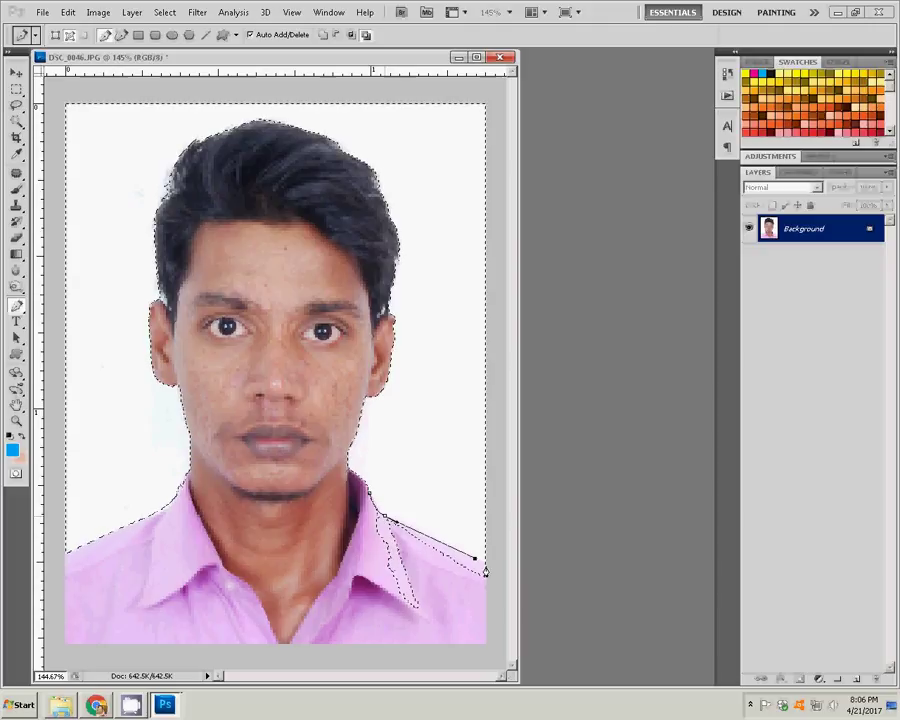
{"action": "left_click", "coordinate": [489, 567]}
{"action": "left_click", "coordinate": [493, 617]}
{"action": "left_click", "coordinate": [437, 643]}
{"action": "left_click", "coordinate": [386, 633]}
{"action": "left_click", "coordinate": [353, 607]}
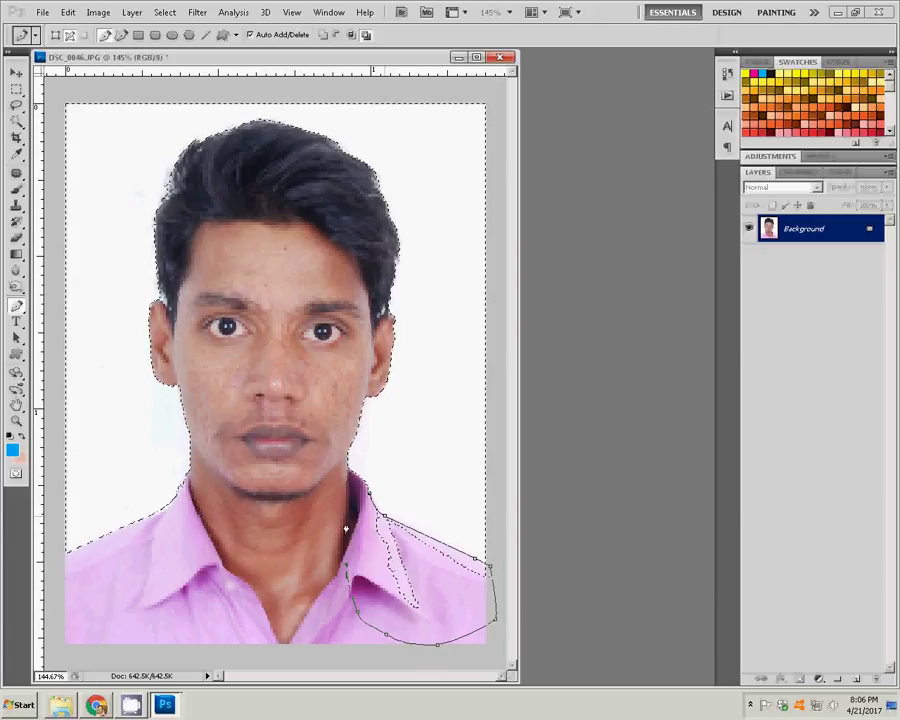
{"action": "left_click", "coordinate": [355, 503]}
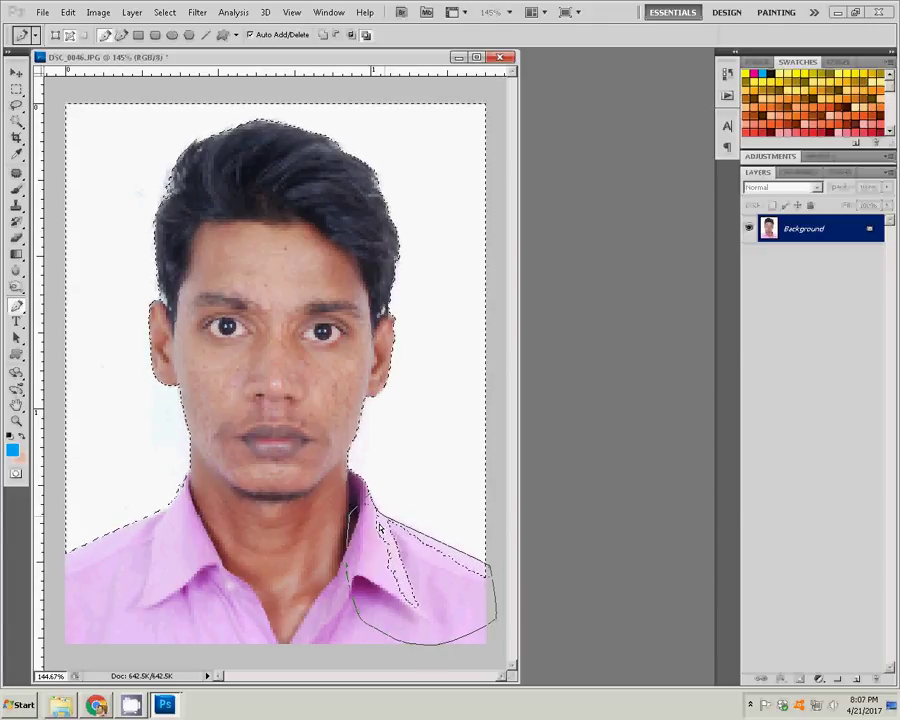
{"action": "key", "text": "ctrl+Return"}
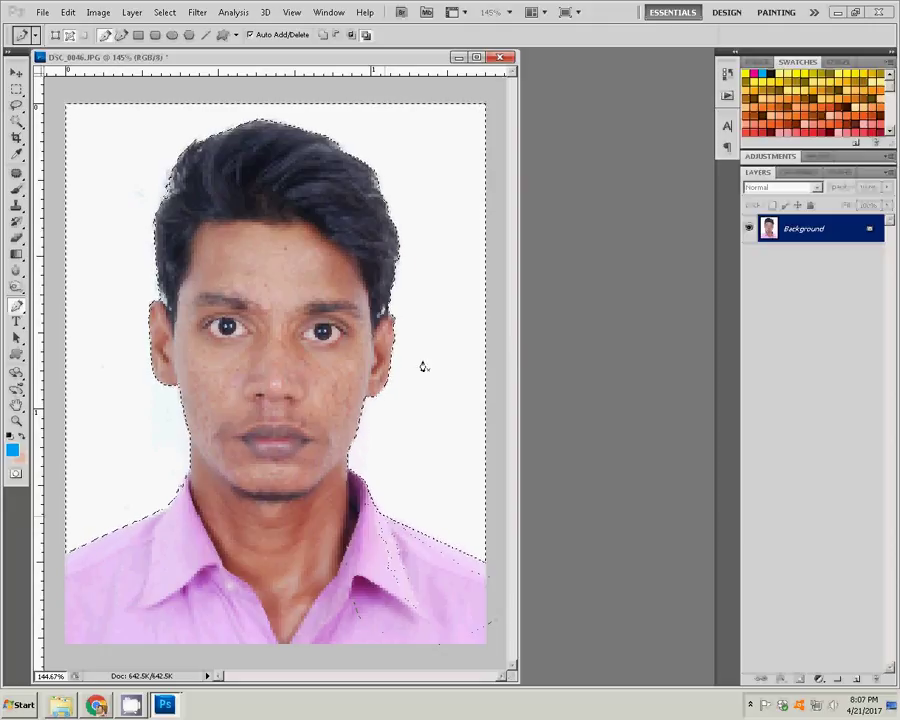
- Sample a light colour and add a white Solid Color fill layer over the background
{"action": "right_click", "coordinate": [354, 274]}
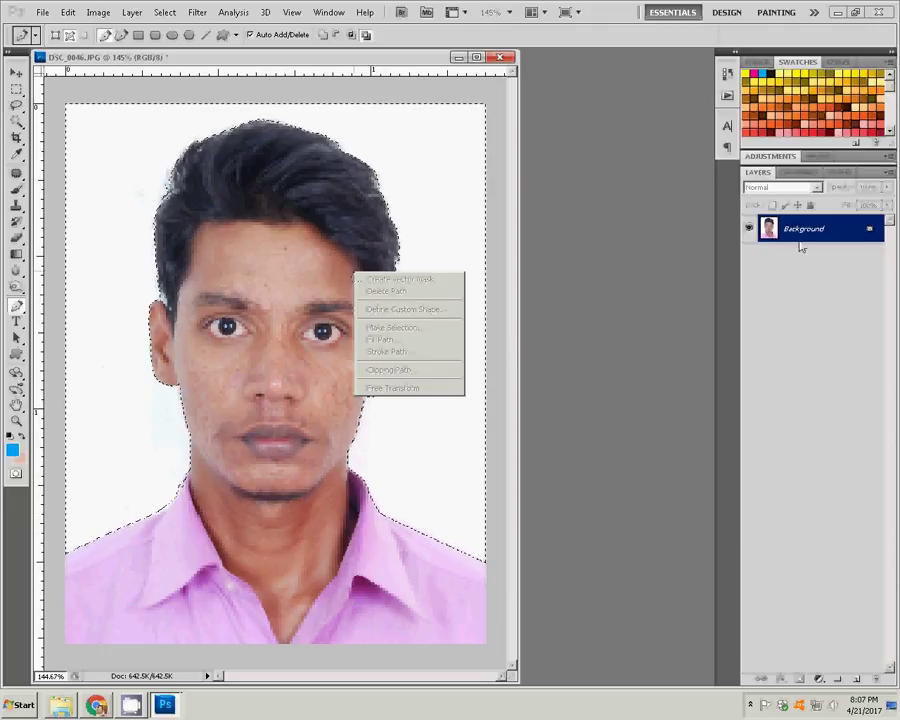
{"action": "right_click", "coordinate": [787, 236]}
{"action": "left_click", "coordinate": [613, 366]}
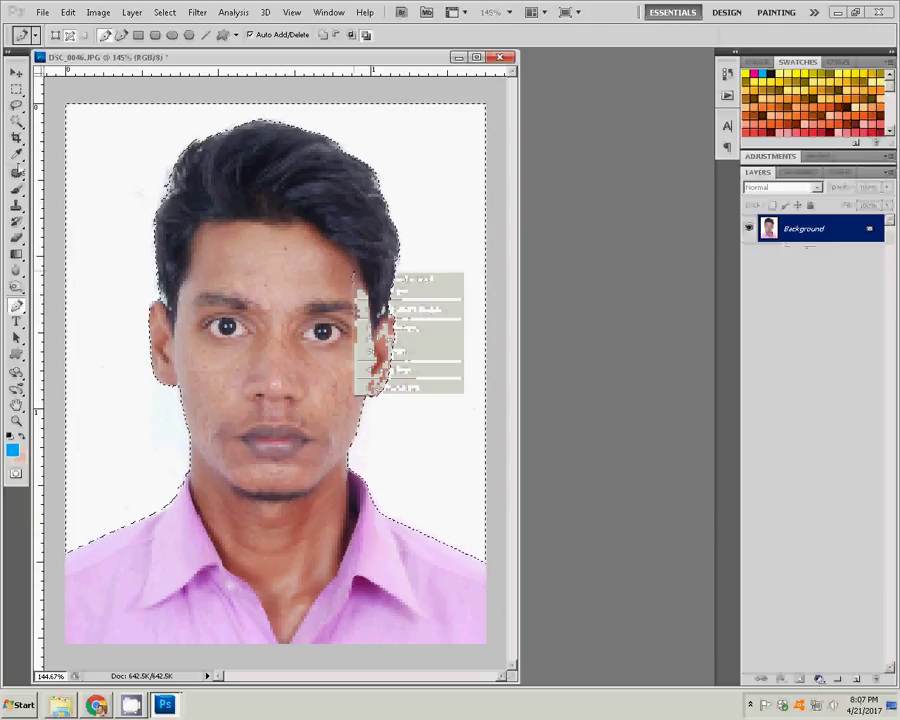
{"action": "key", "text": "i"}
{"action": "left_click", "coordinate": [150, 440]}
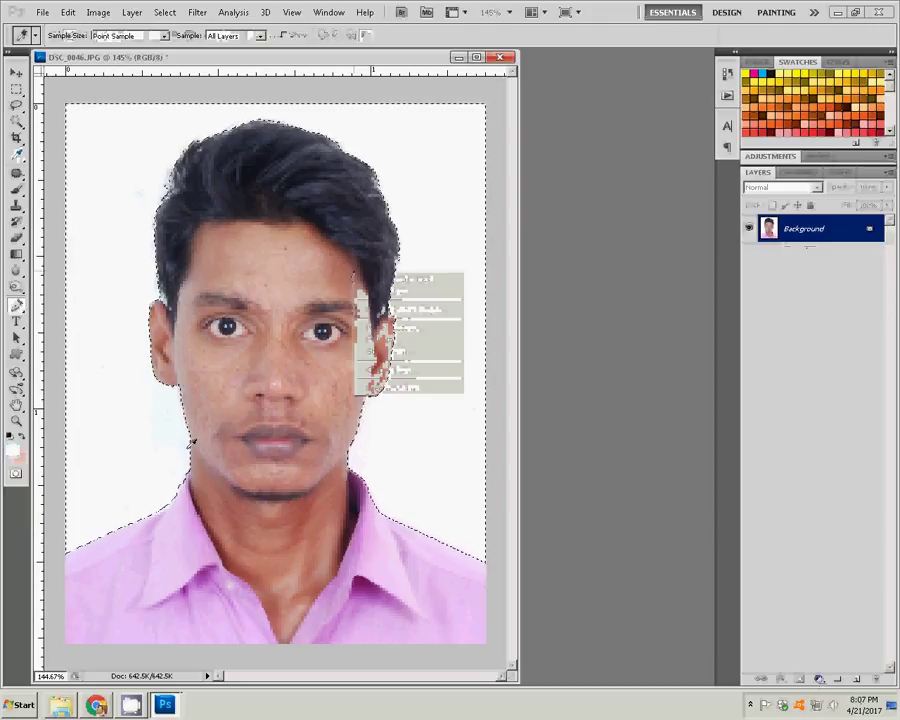
{"action": "left_click", "coordinate": [819, 679]}
{"action": "left_click", "coordinate": [831, 449]}
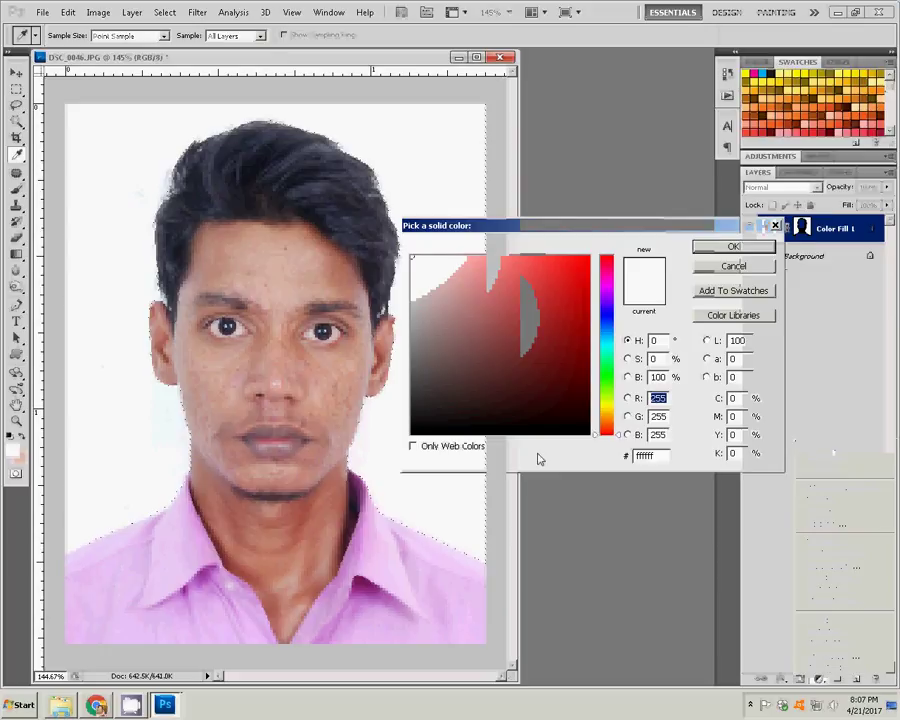
{"action": "left_click", "coordinate": [752, 250]}
- Flatten the image into a single Background layer
{"action": "left_click", "coordinate": [131, 12]}
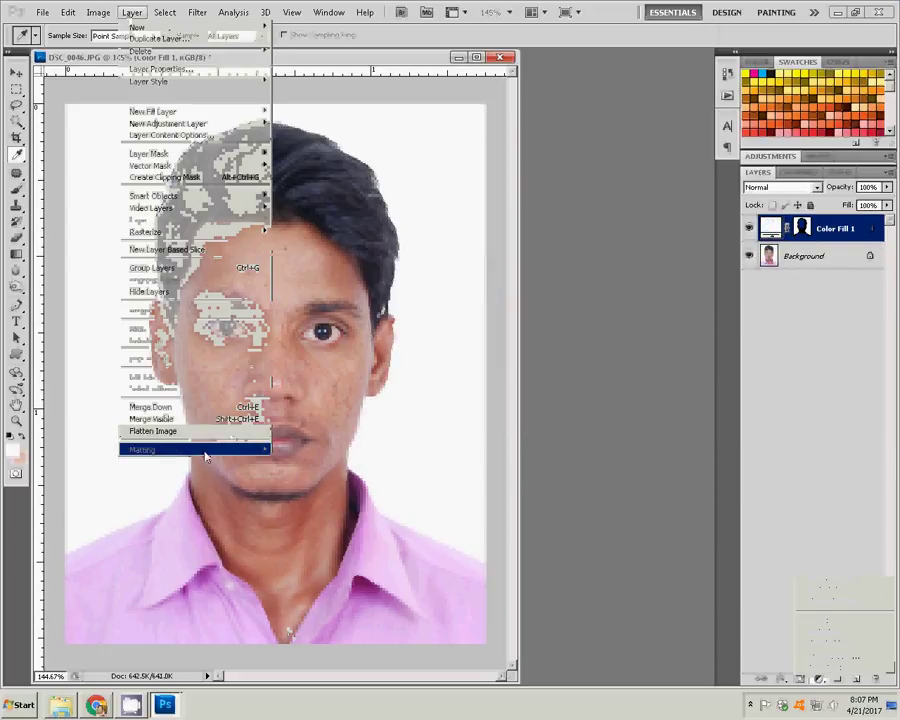
{"action": "left_click", "coordinate": [183, 414]}
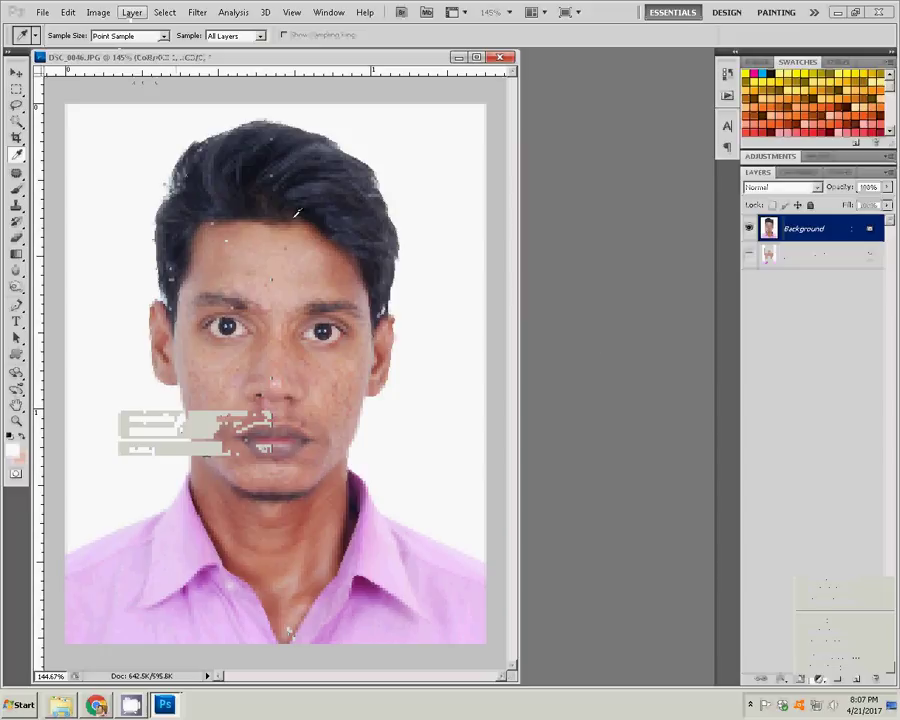
{"action": "left_click", "coordinate": [43, 12]}
{"action": "left_click", "coordinate": [71, 207]}
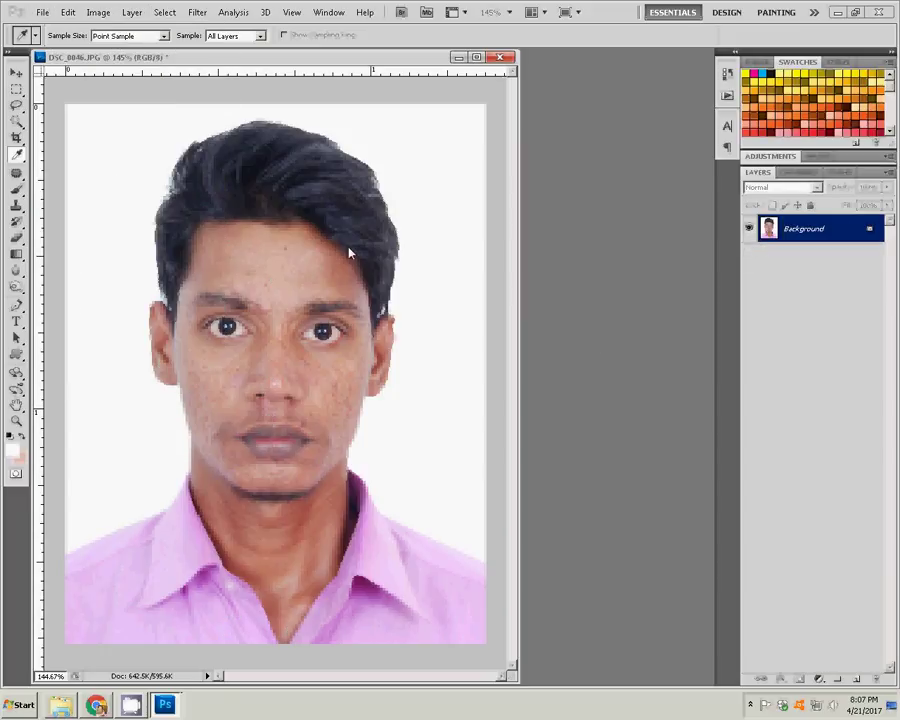
- Save the photo as passport in the Pictures folder
{"action": "left_click", "coordinate": [288, 200]}
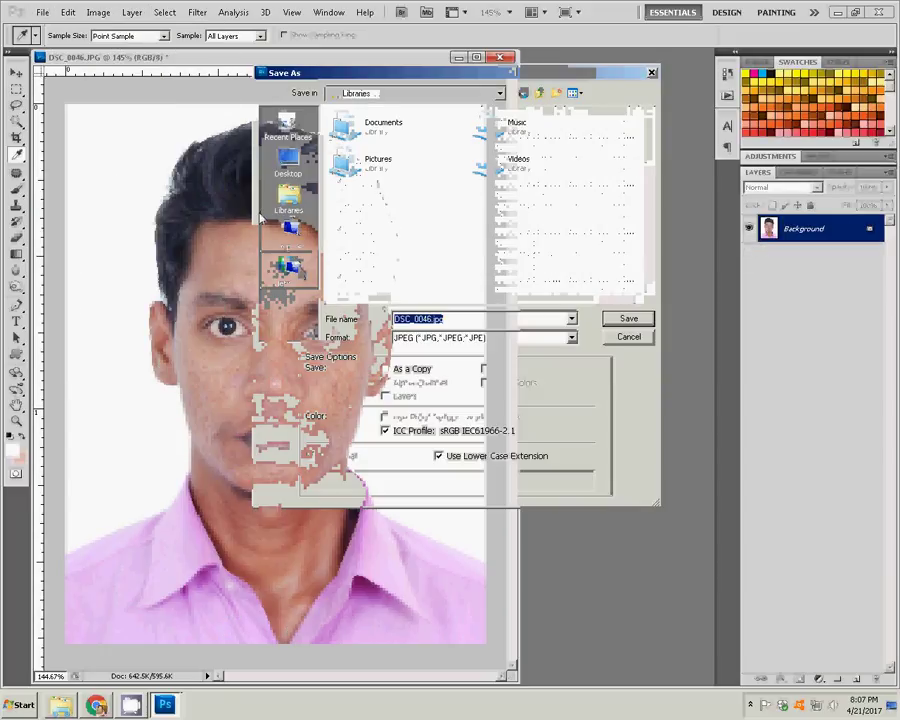
{"action": "double_click", "coordinate": [372, 162]}
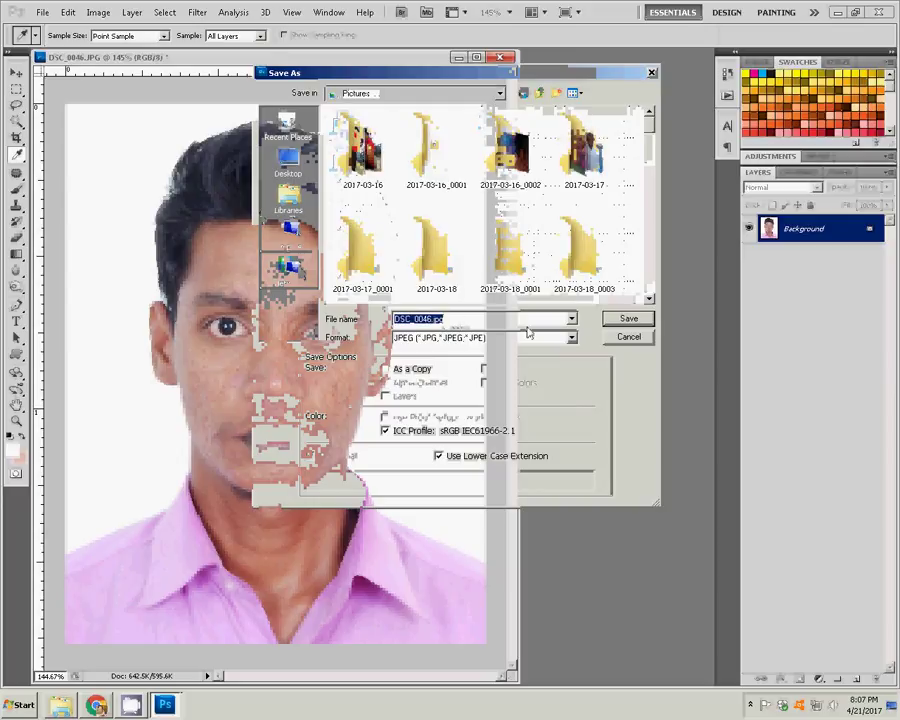
{"action": "type", "text": "pas"}
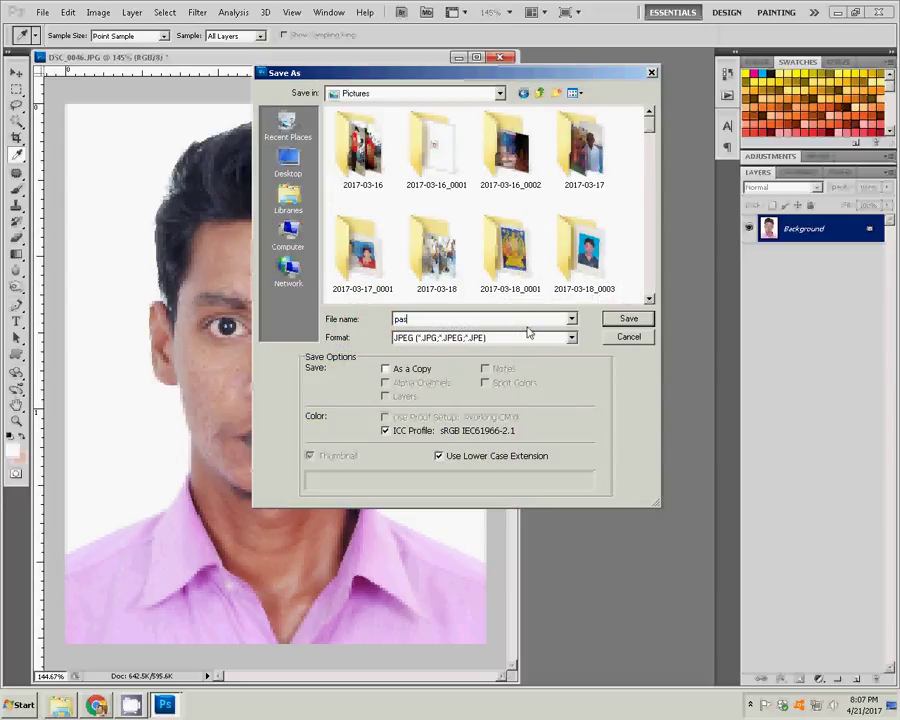
{"action": "type", "text": "sport"}
{"action": "left_click", "coordinate": [628, 322]}
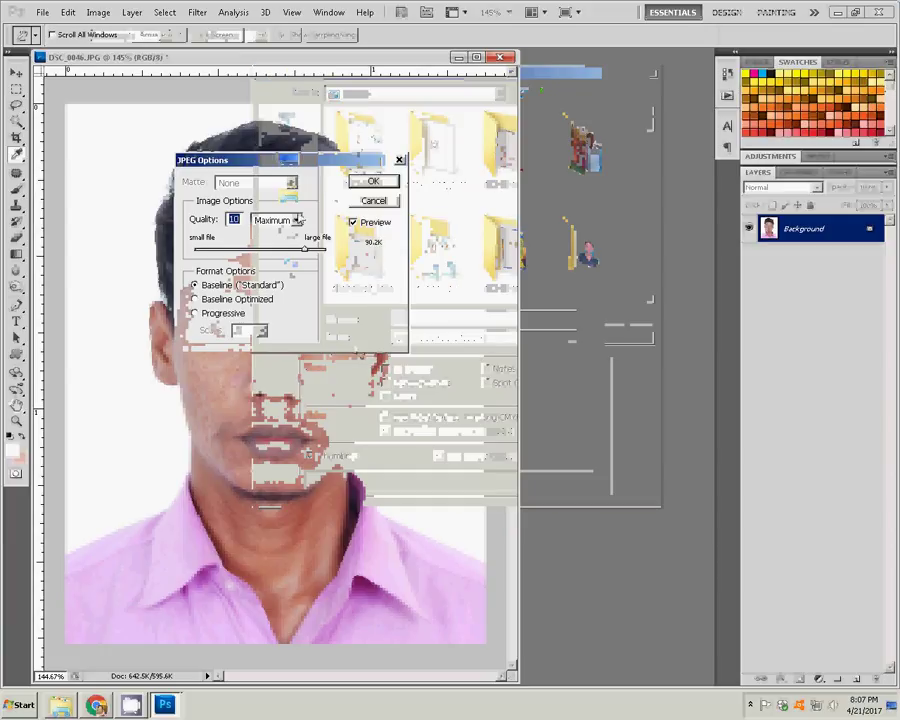
- Keep JPEG quality at Maximum and confirm the JPEG options
{"action": "left_click", "coordinate": [295, 219]}
{"action": "left_click", "coordinate": [280, 269]}
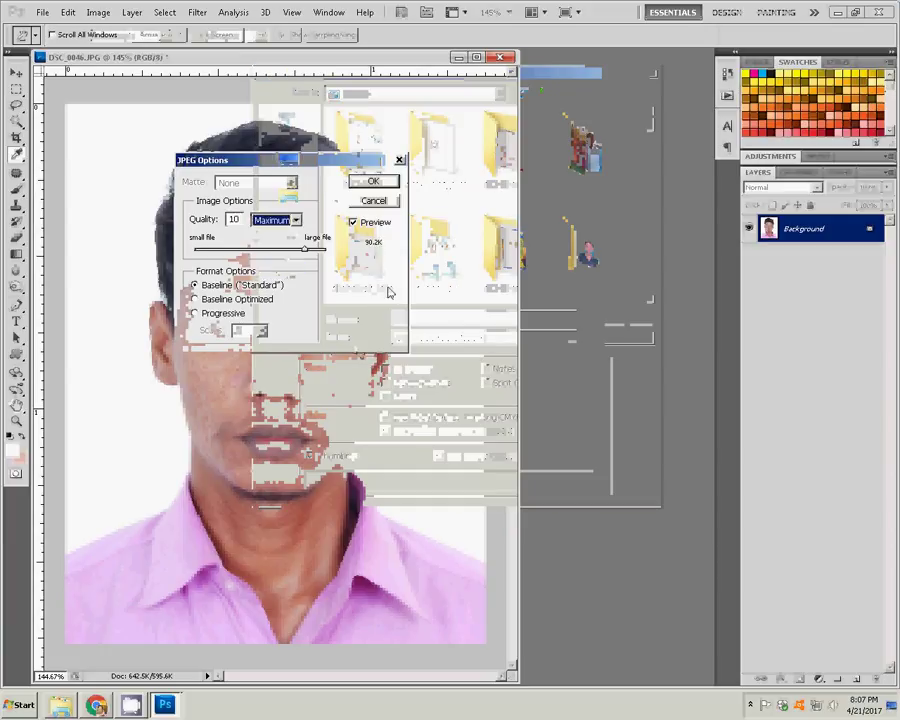
{"action": "left_click", "coordinate": [373, 181]}
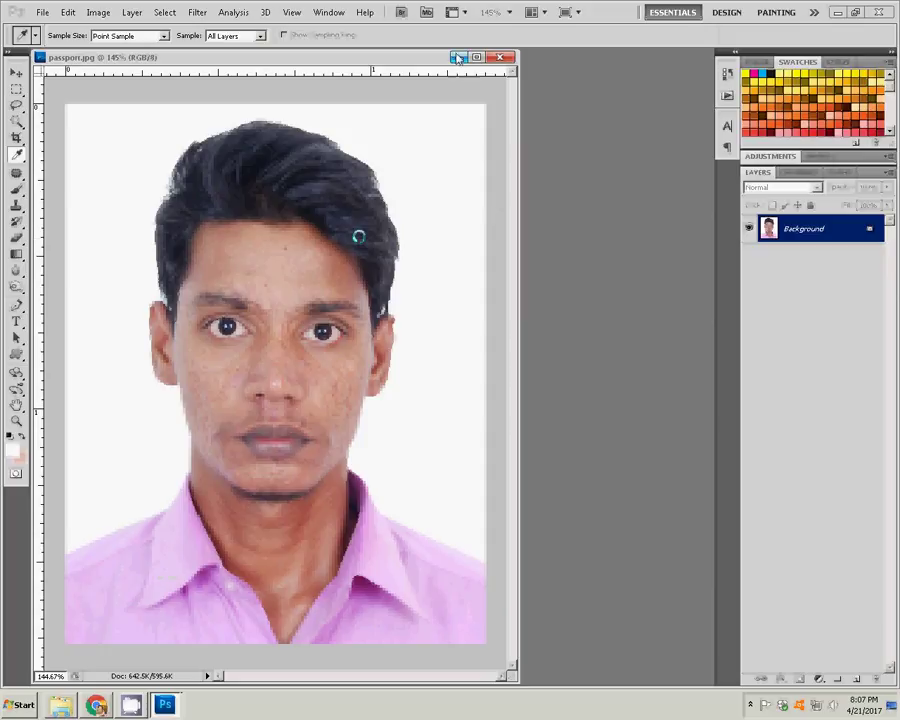
{"action": "left_click", "coordinate": [751, 705]}
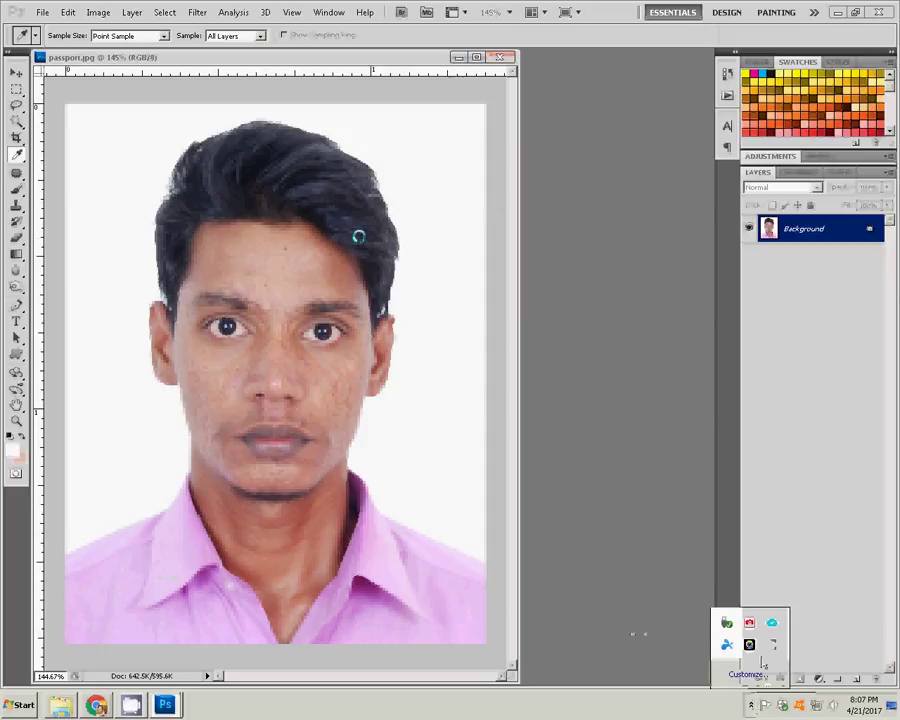